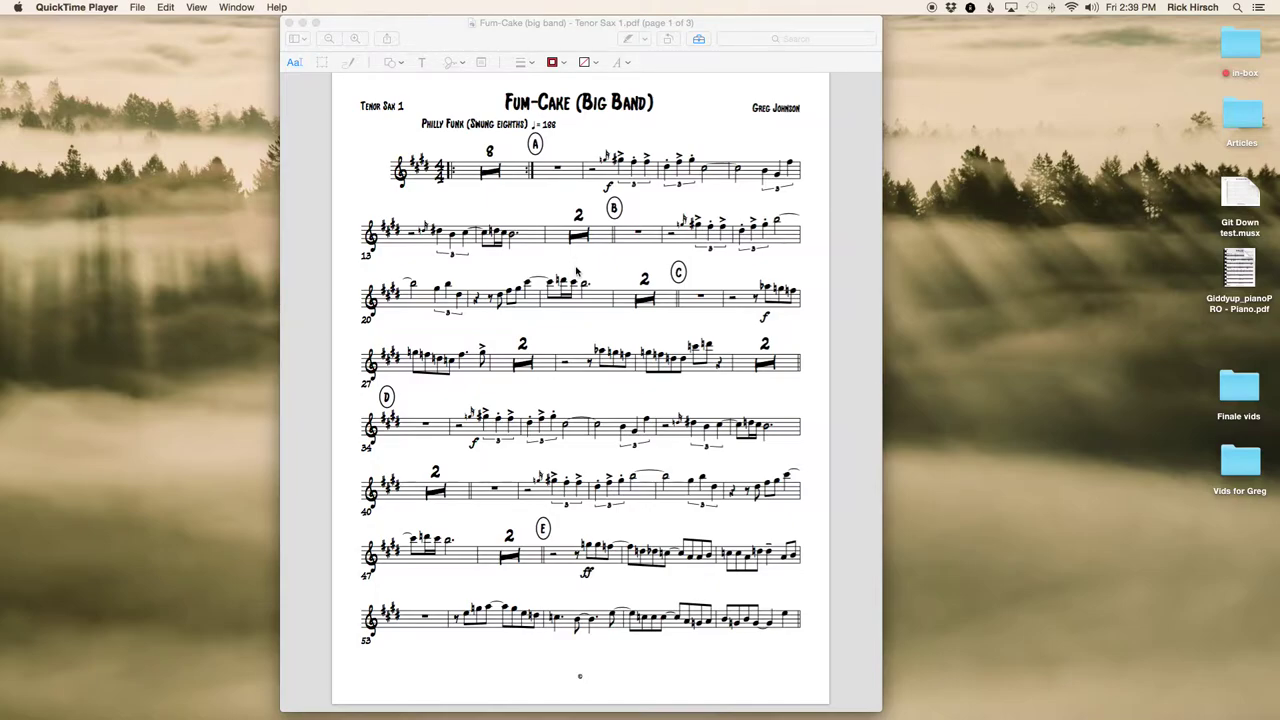
# Move the front Tenor Sax 1 PDF window left in Preview to uncover the other Tenor Sax PDF.
pyautogui.click(576, 269)
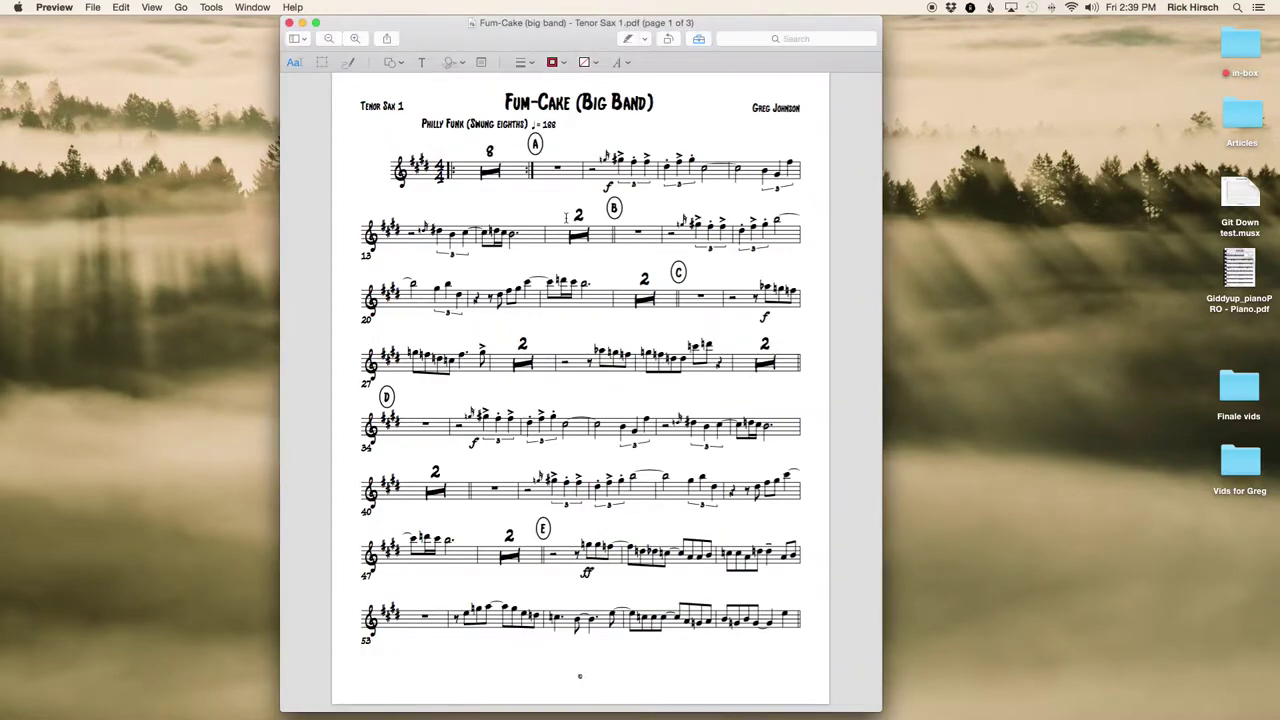
pyautogui.moveTo(562, 20); pyautogui.dragTo(293, 8)
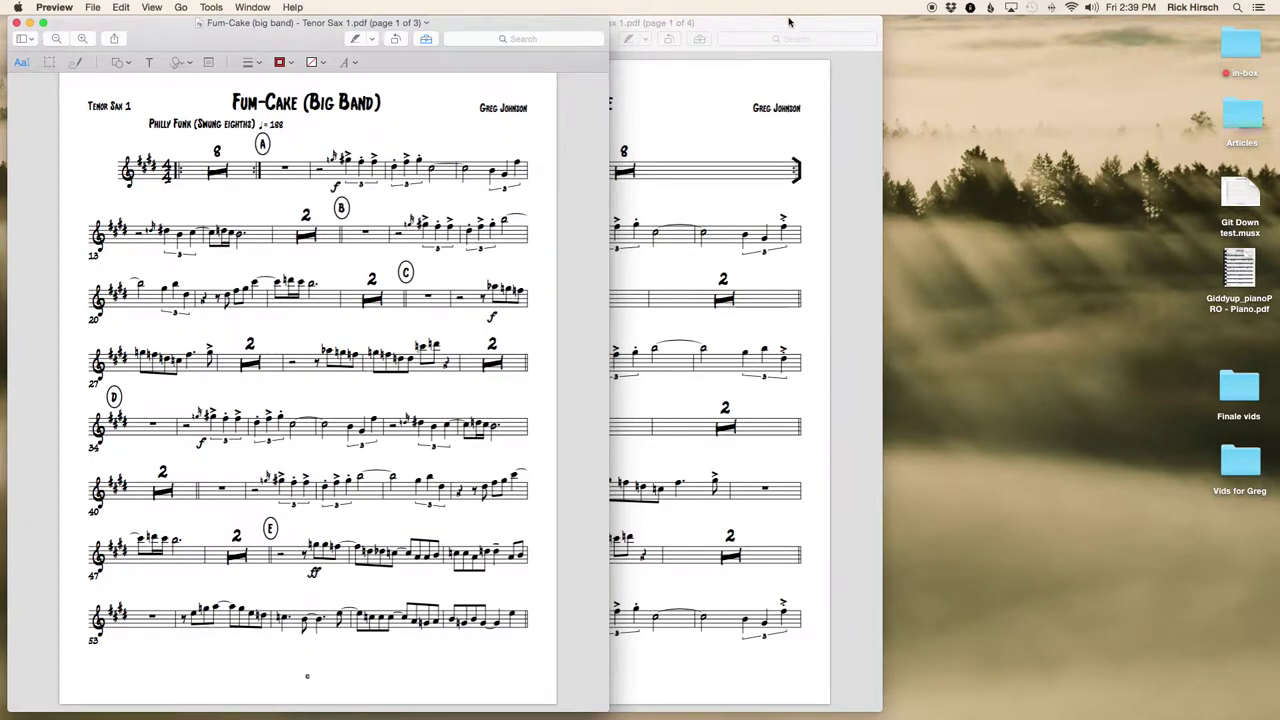
# Place the four-page 'Tenor Sax 1.pdf' window to the right of the three-page version.
pyautogui.moveTo(789, 22); pyautogui.dragTo(1124, 12)
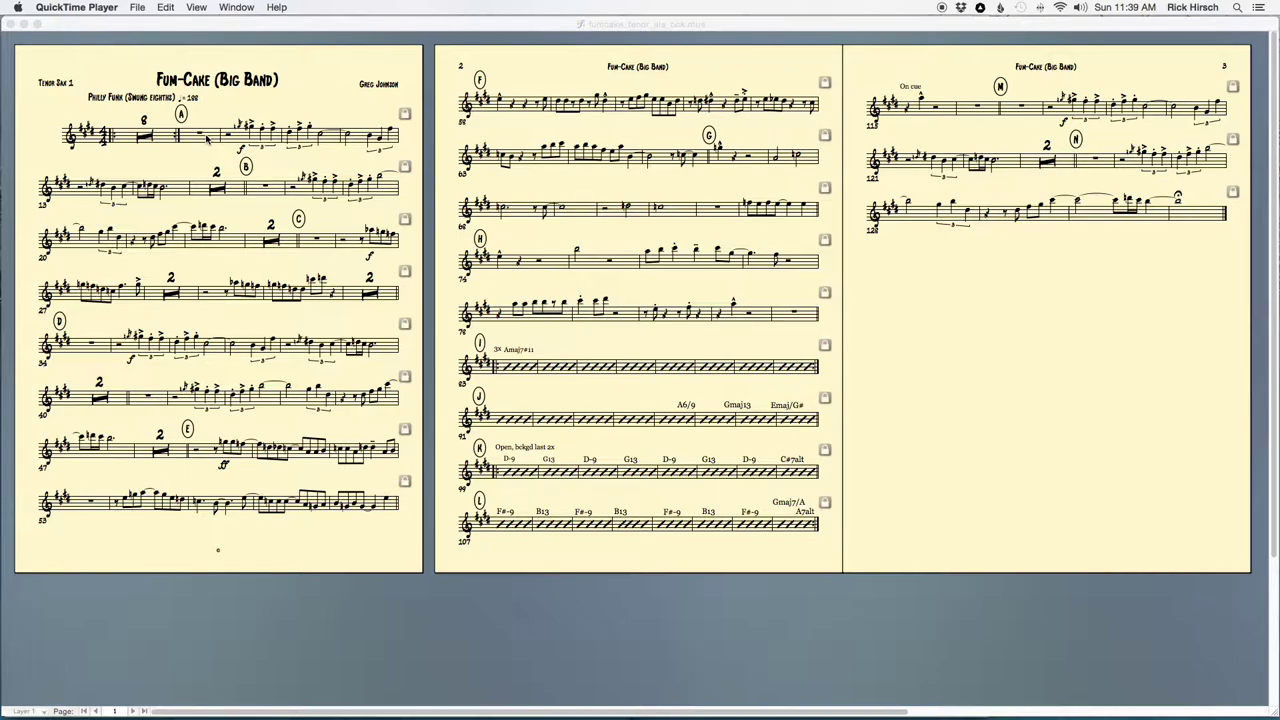
# Select measures 9 through 82 and lock them at 4 measures per system with Fit Measures.
pyautogui.click(207, 138)
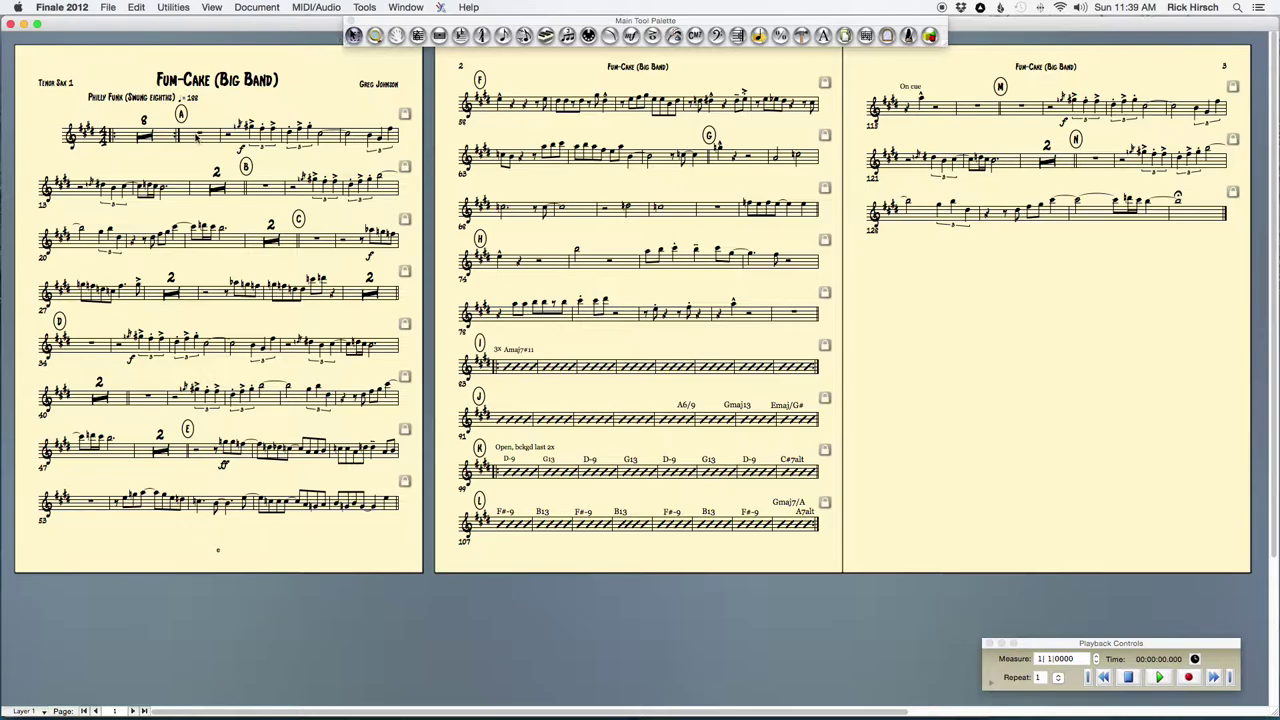
pyautogui.click(197, 138)
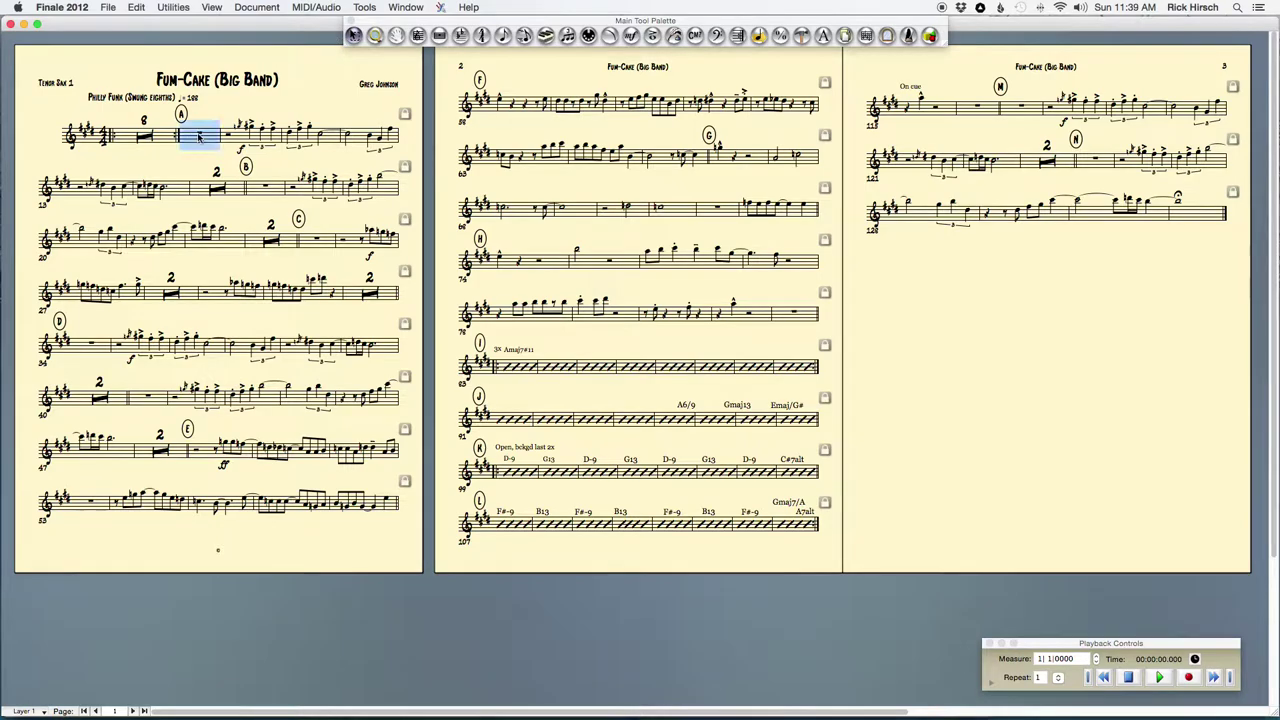
pyautogui.keyDown('shift'); pyautogui.click(796, 318); pyautogui.keyUp('shift')
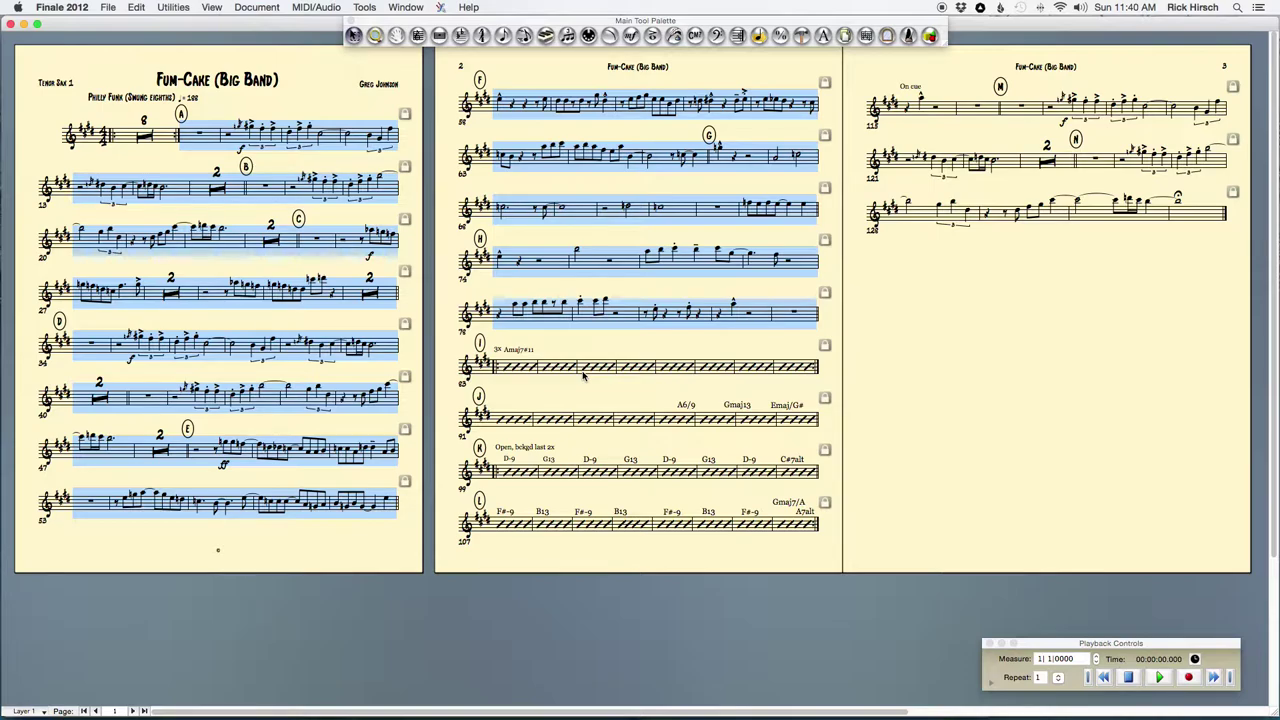
pyautogui.click(185, 7)
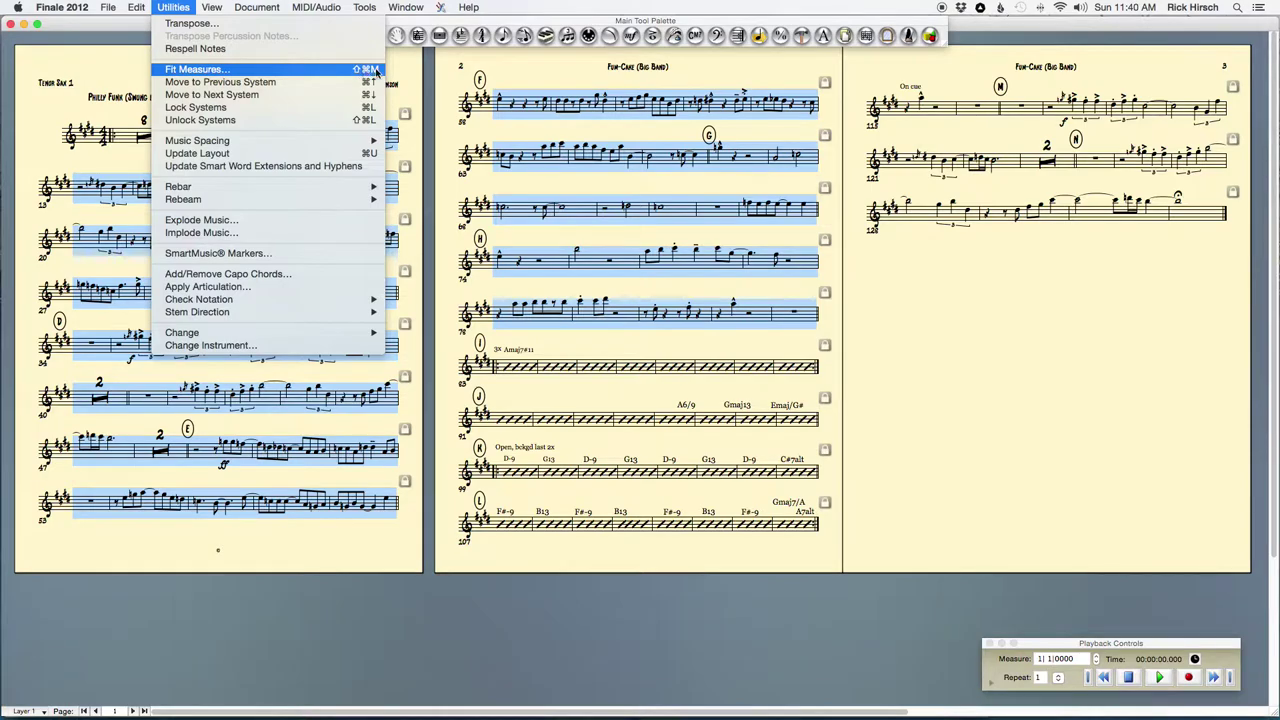
pyautogui.click(176, 7)
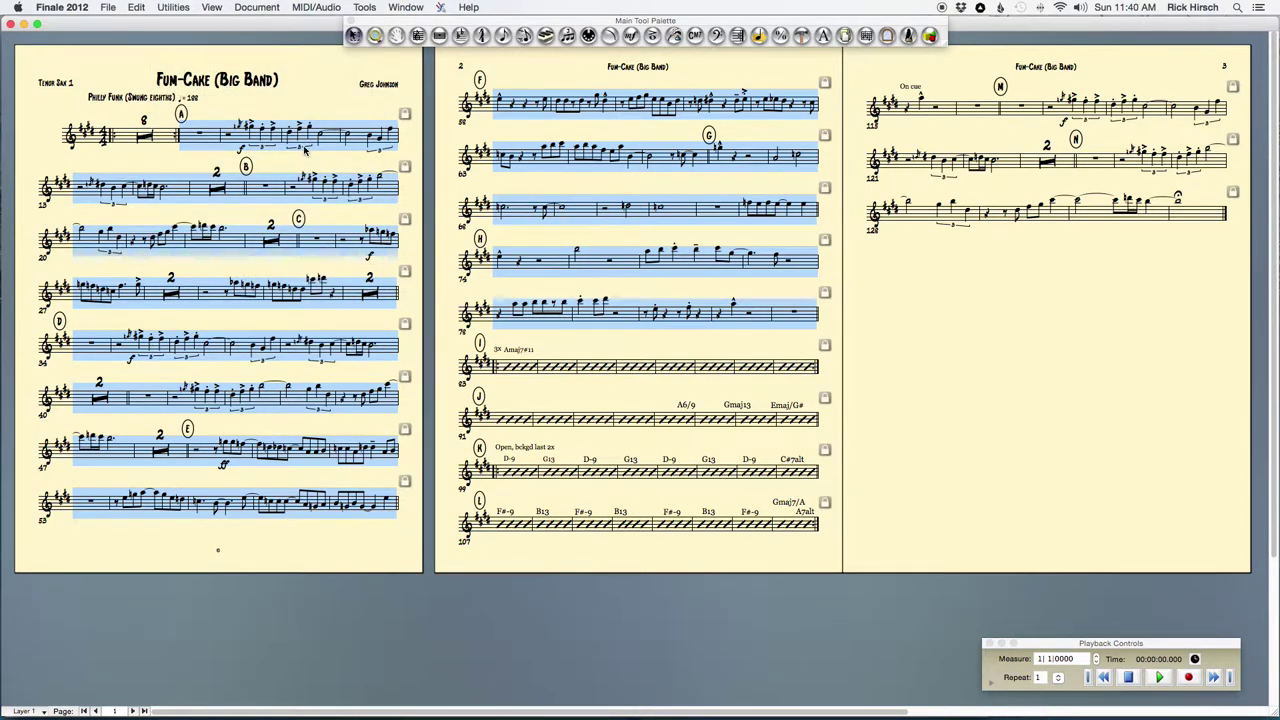
pyautogui.press('super+m')
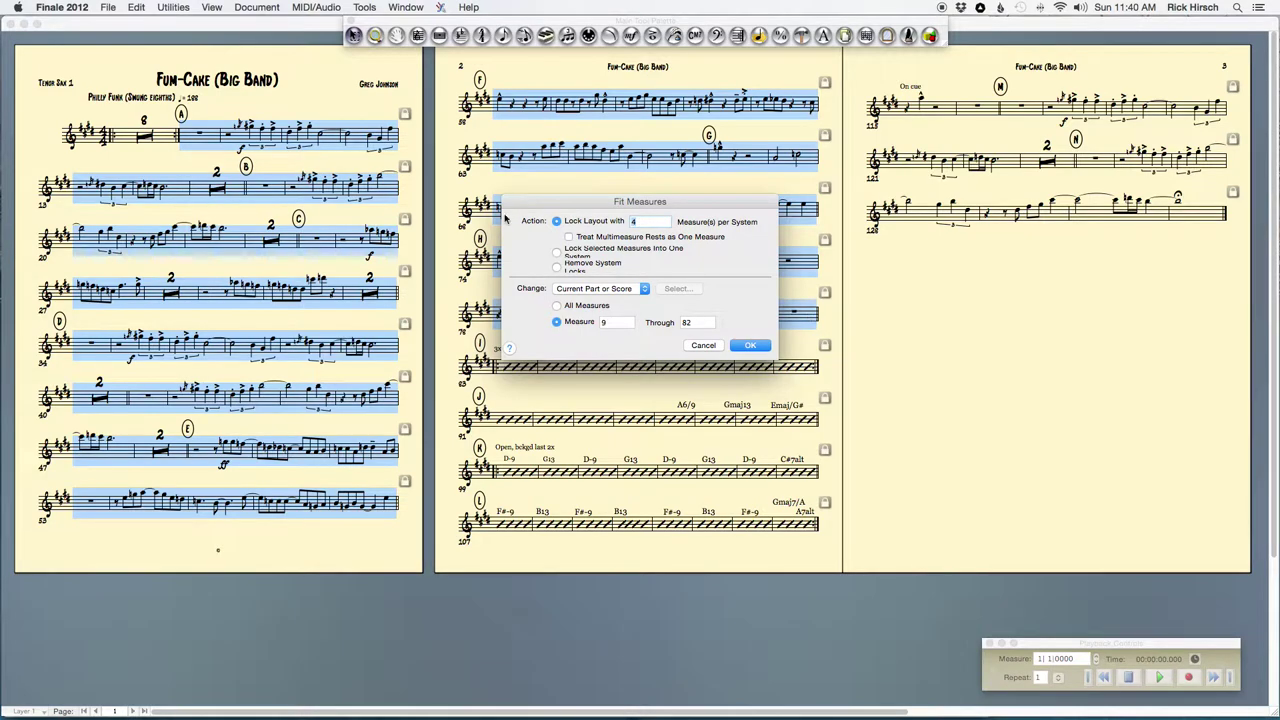
pyautogui.click(750, 346)
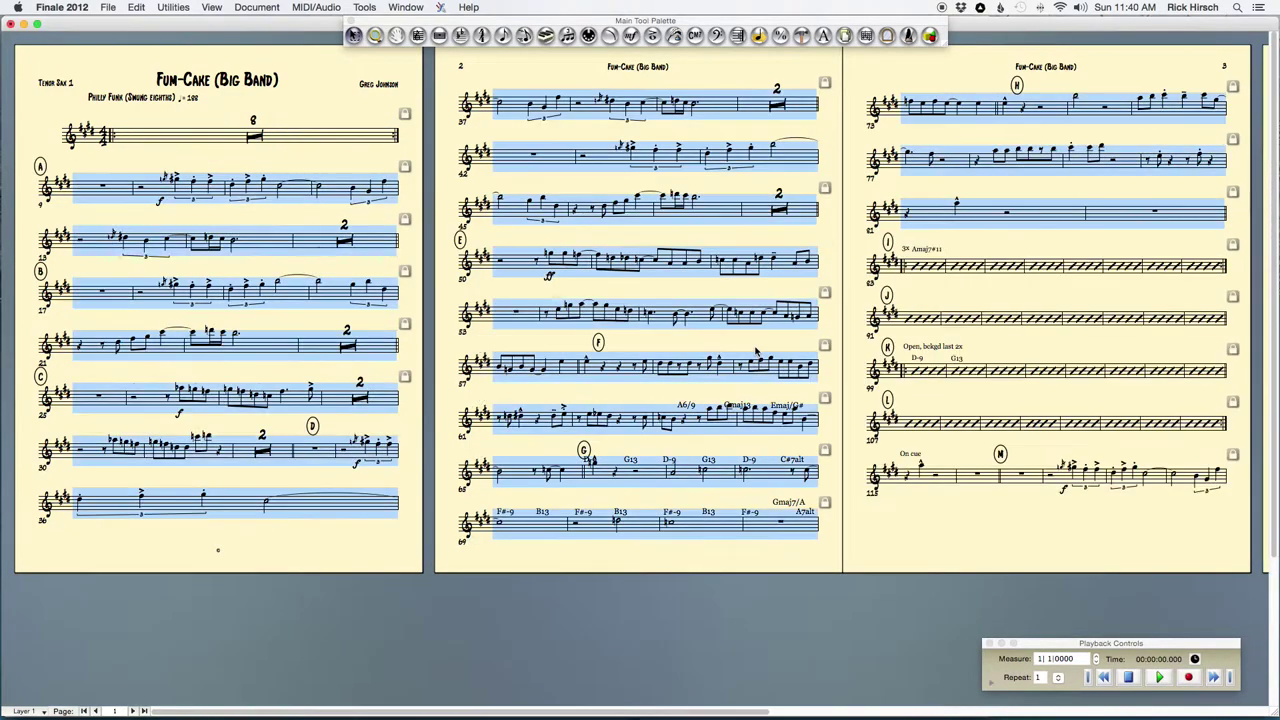
# Move the rehearsal D measure down a system and back up, then extend the selection to measure 37.
pyautogui.click(376, 417)
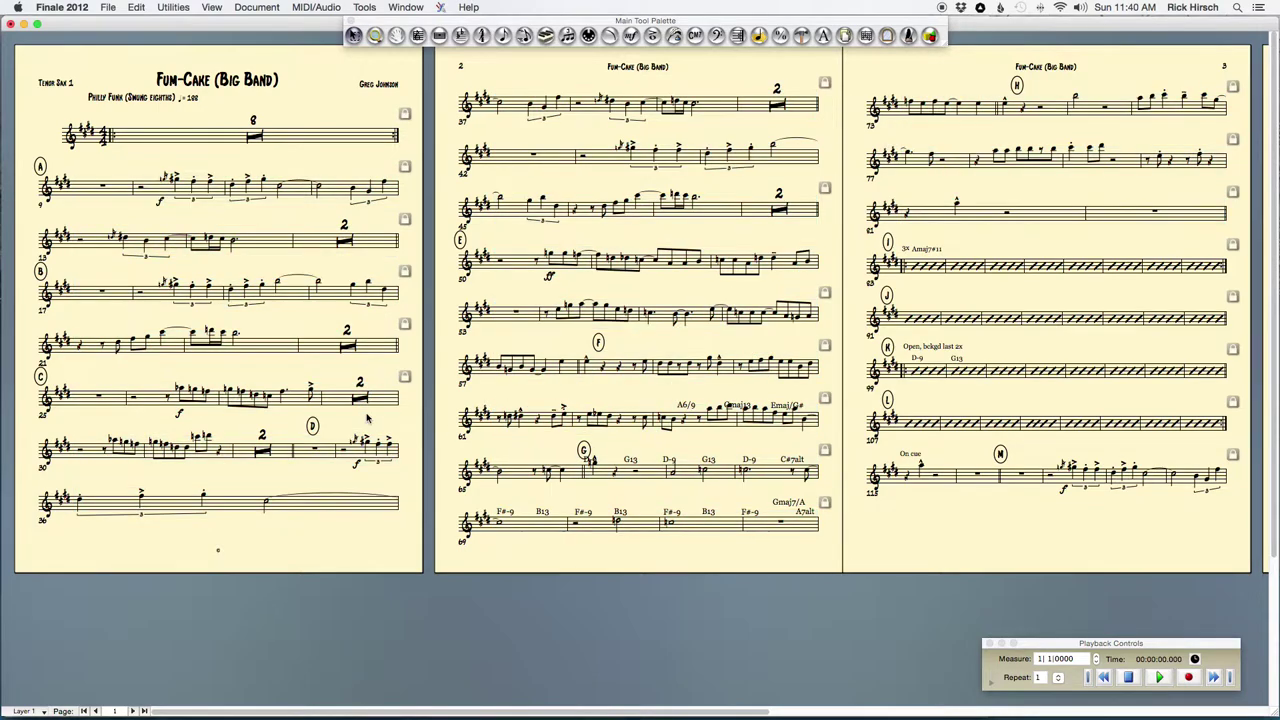
pyautogui.click(323, 452)
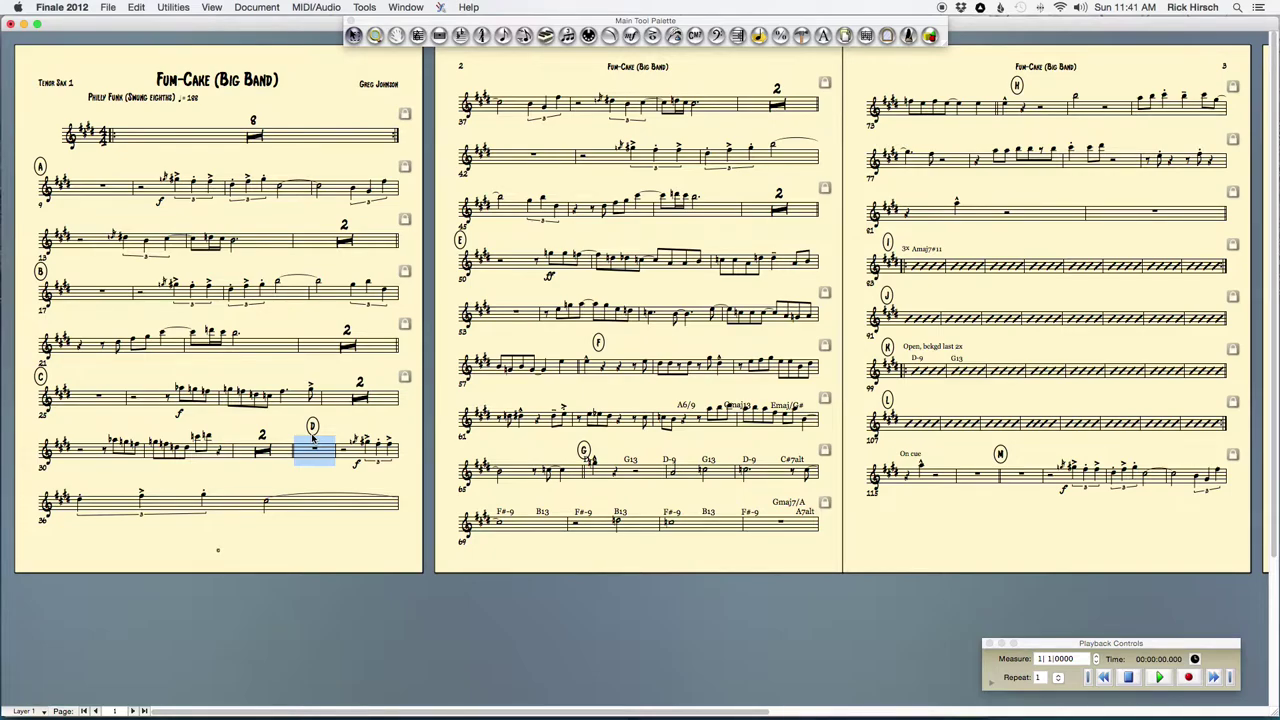
pyautogui.press('Down')
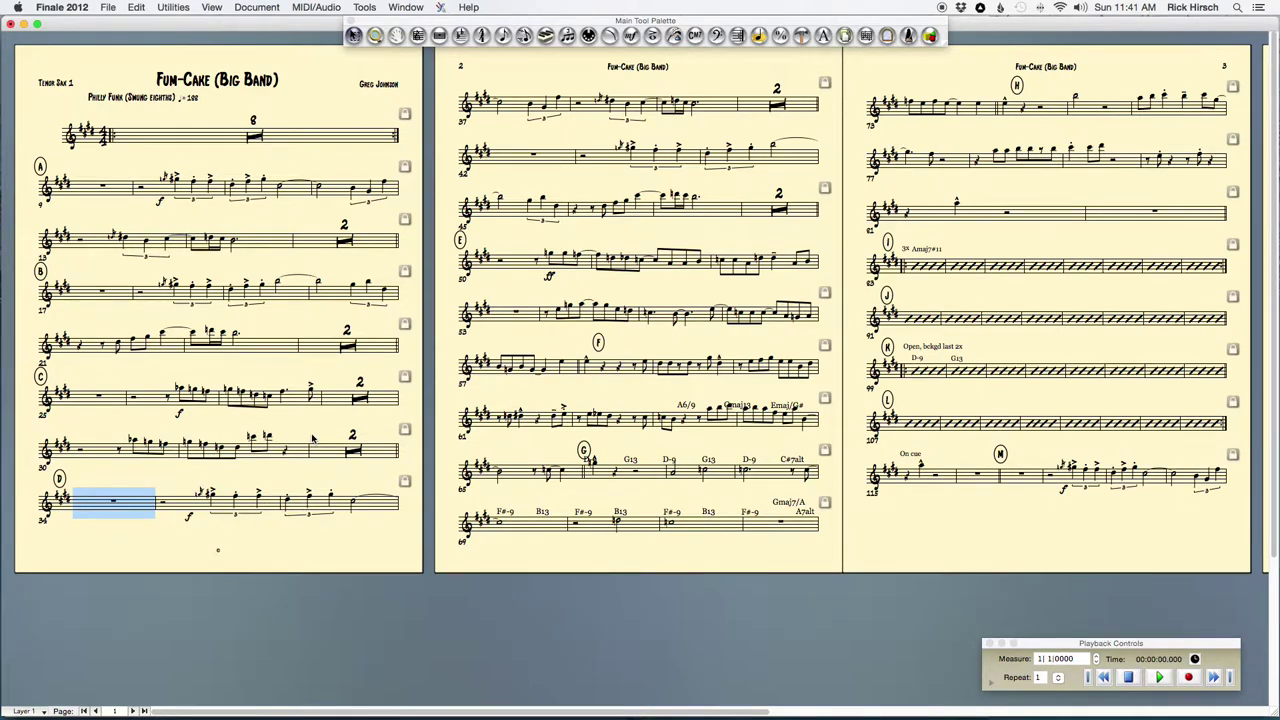
pyautogui.press('Up')
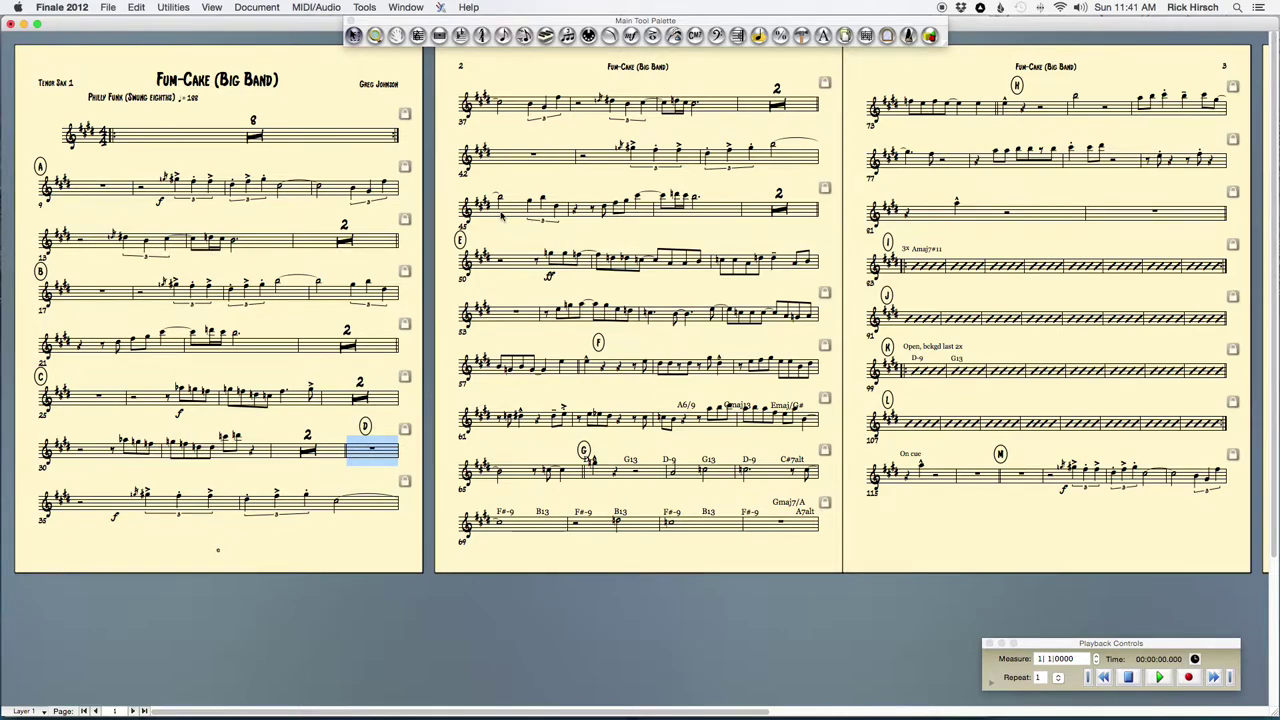
pyautogui.keyDown('shift'); pyautogui.click(558, 105); pyautogui.keyUp('shift')
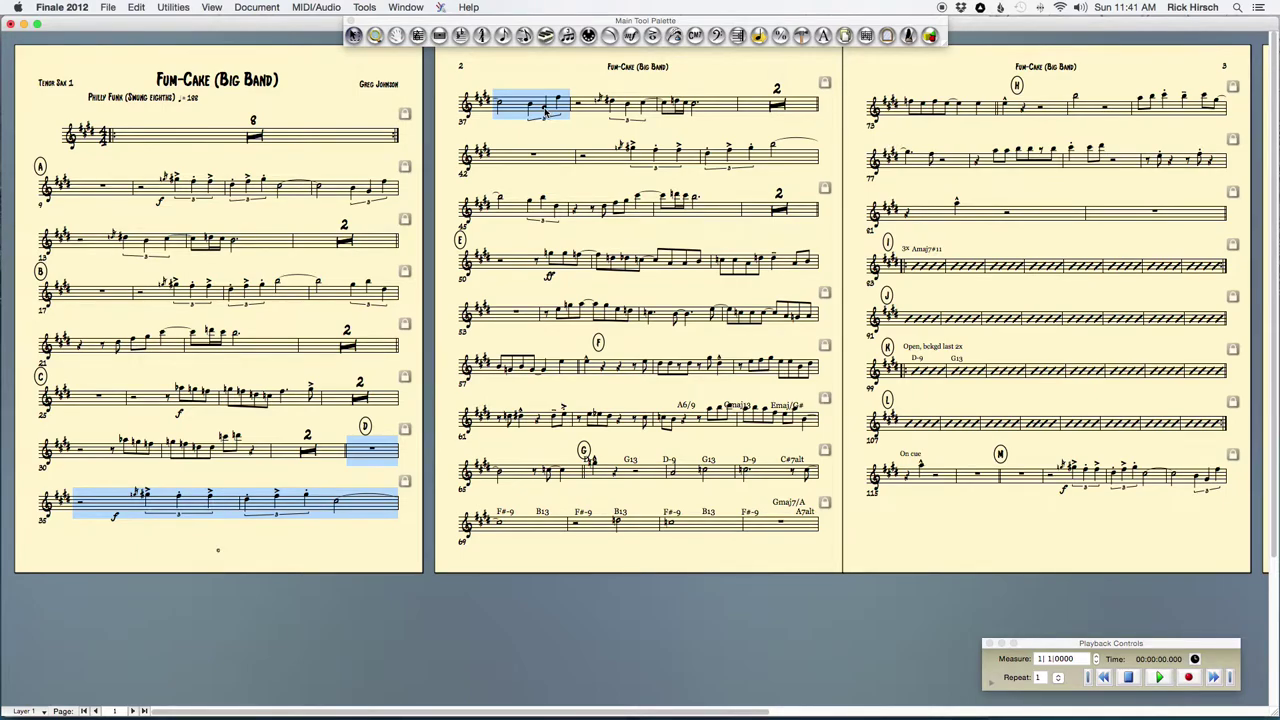
# Lock measures 34–37 into one system on the rehearsal D line.
pyautogui.press('super+m')
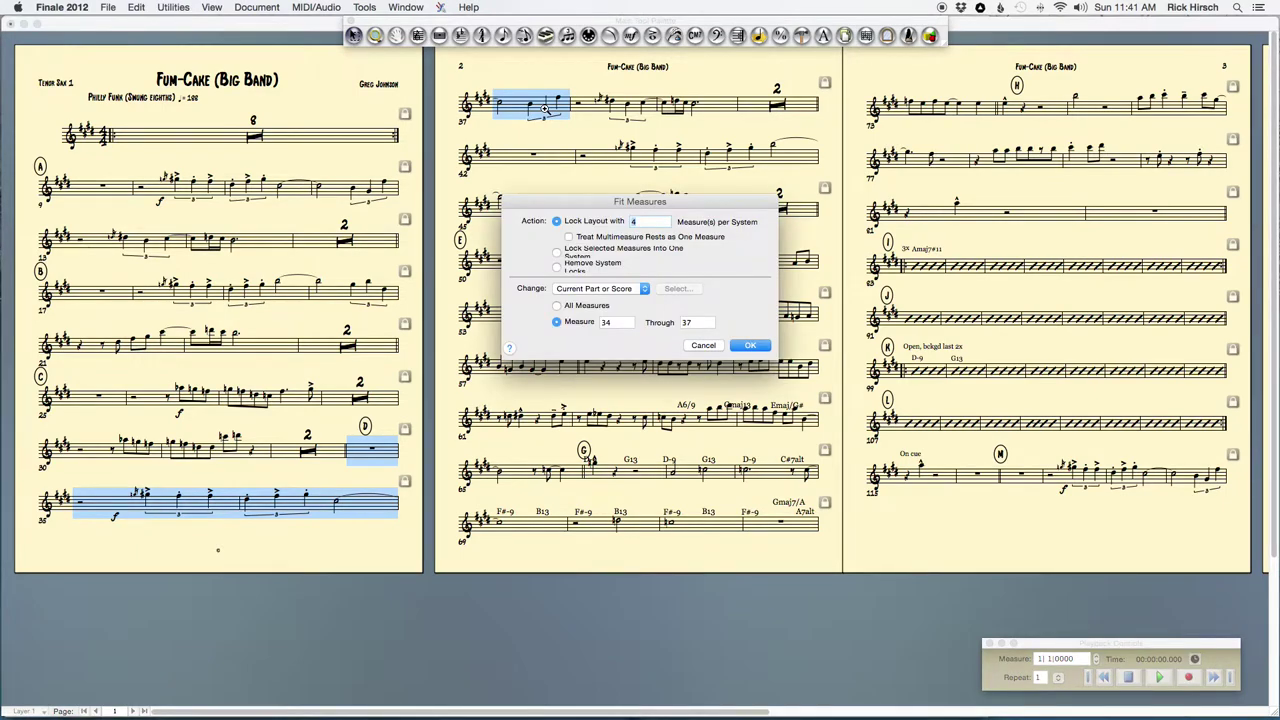
pyautogui.click(557, 253)
pyautogui.click(749, 348)
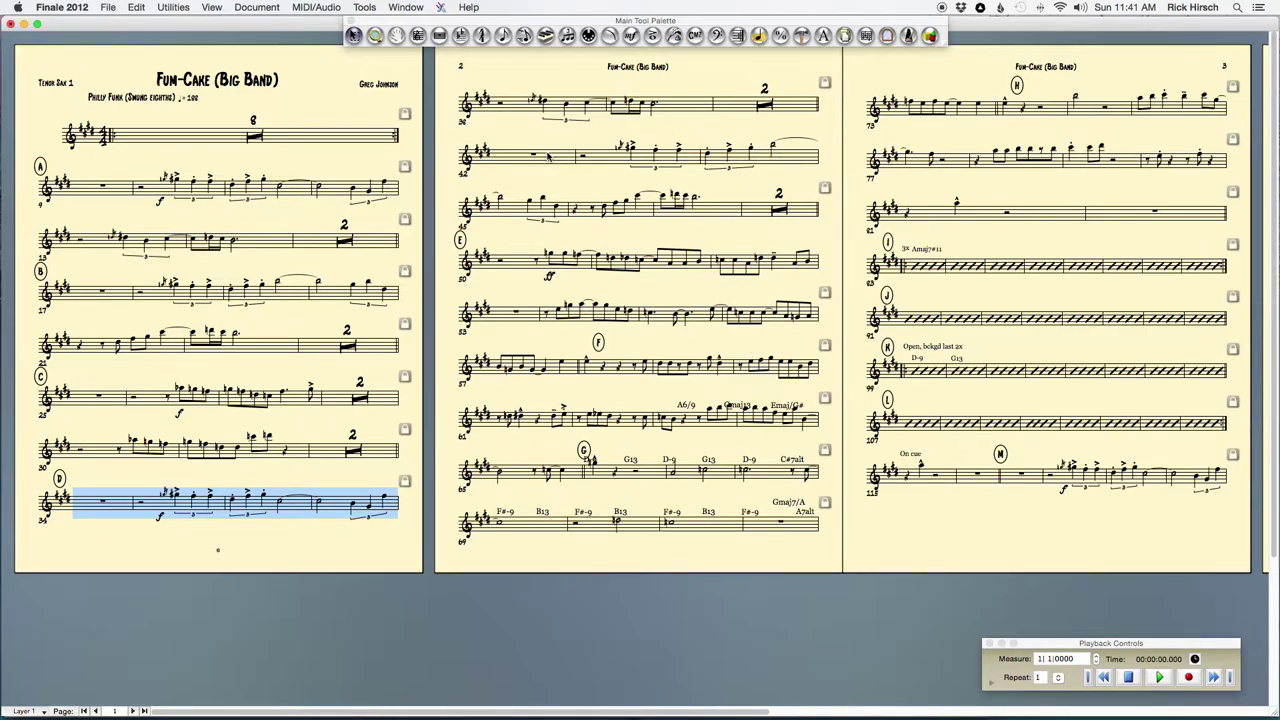
# Lock measures 42–45 into one system, then select measures 50 through 82.
pyautogui.click(548, 155)
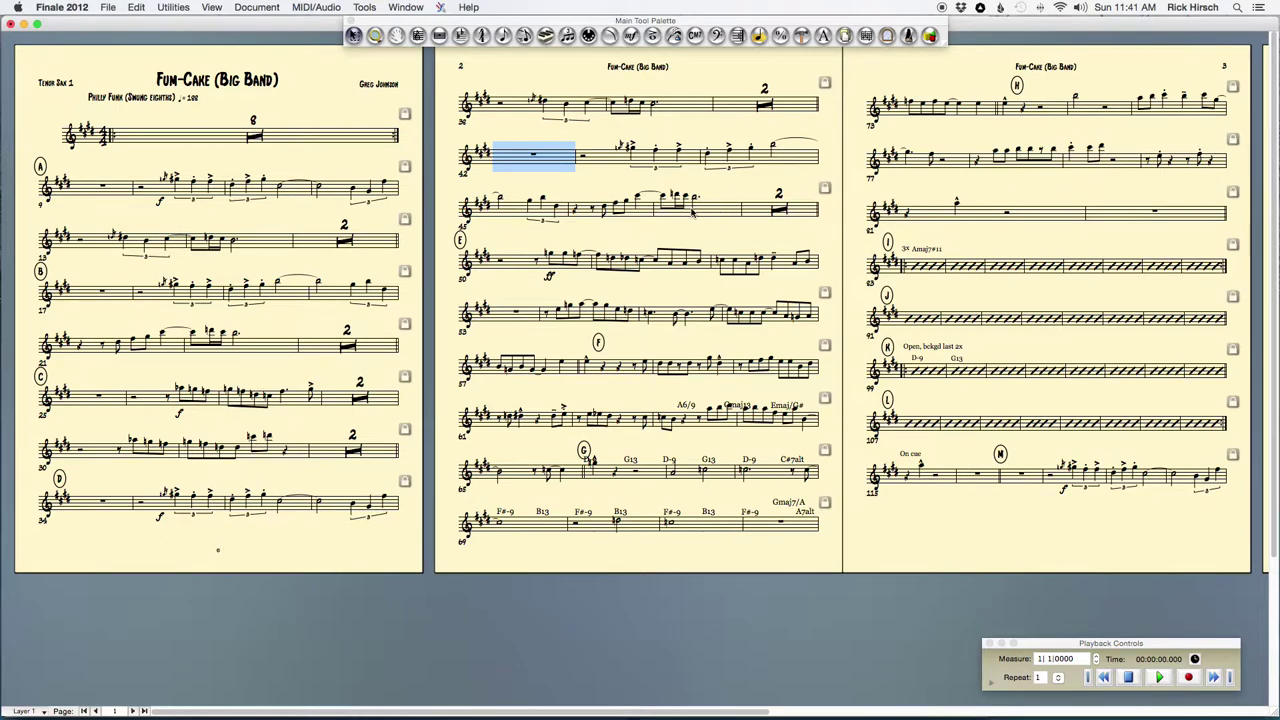
pyautogui.click(550, 215)
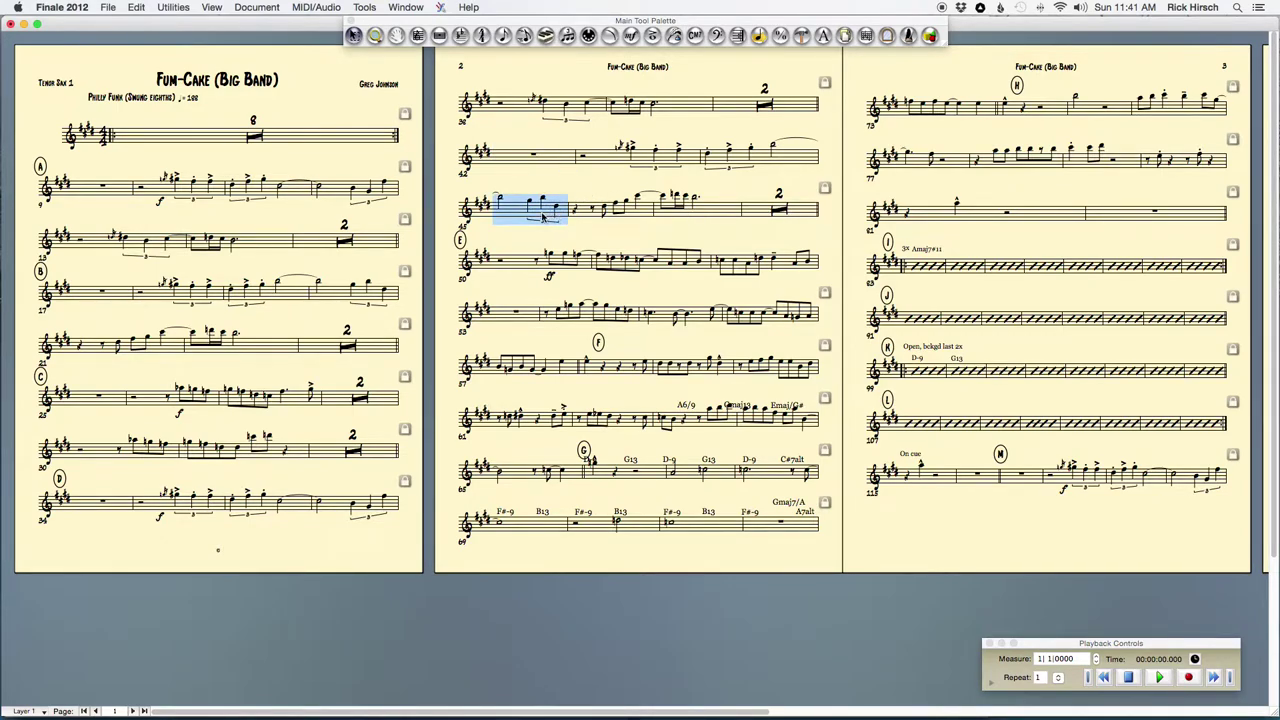
pyautogui.keyDown('shift'); pyautogui.click(535, 162); pyautogui.keyUp('shift')
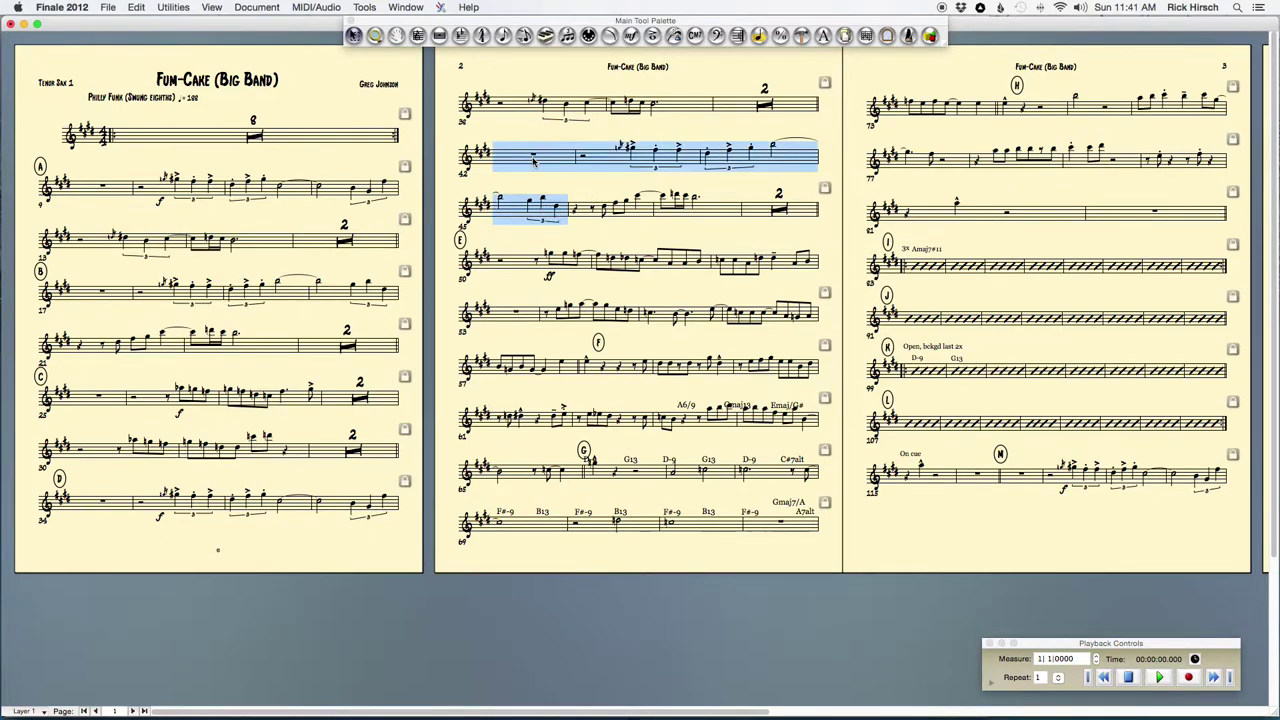
pyautogui.press('super+m')
pyautogui.press('Return')
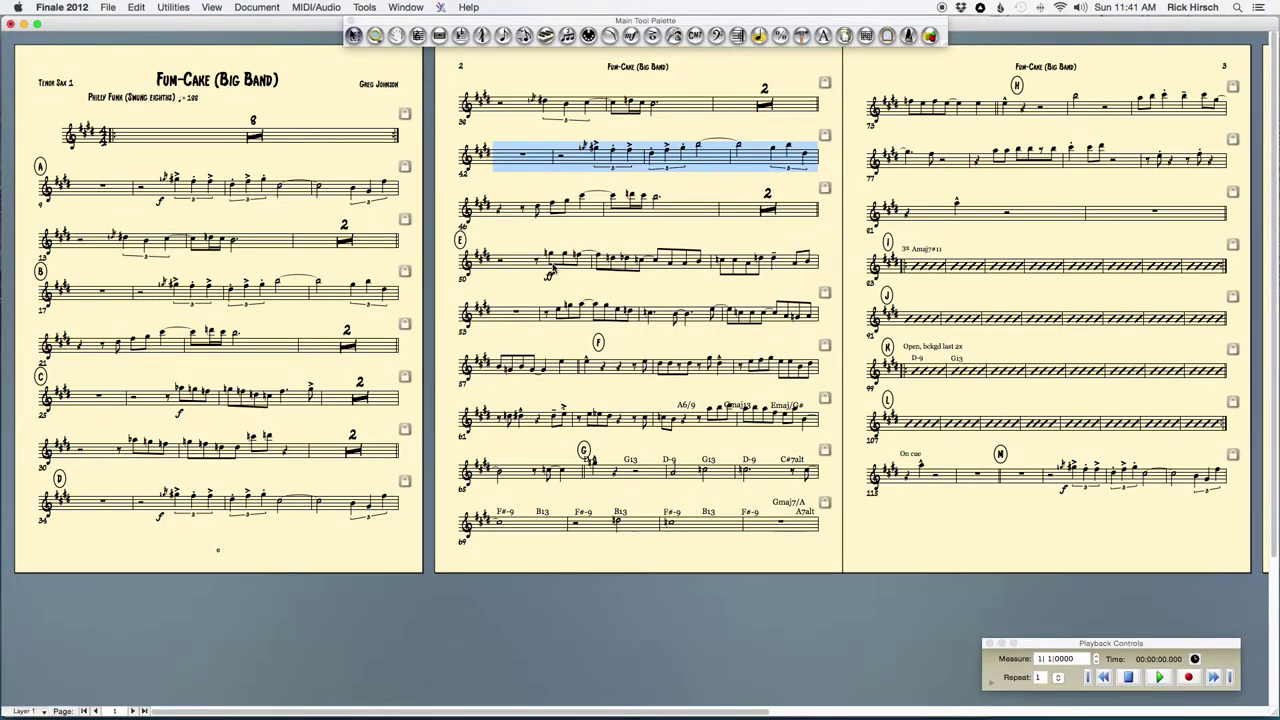
pyautogui.click(533, 263)
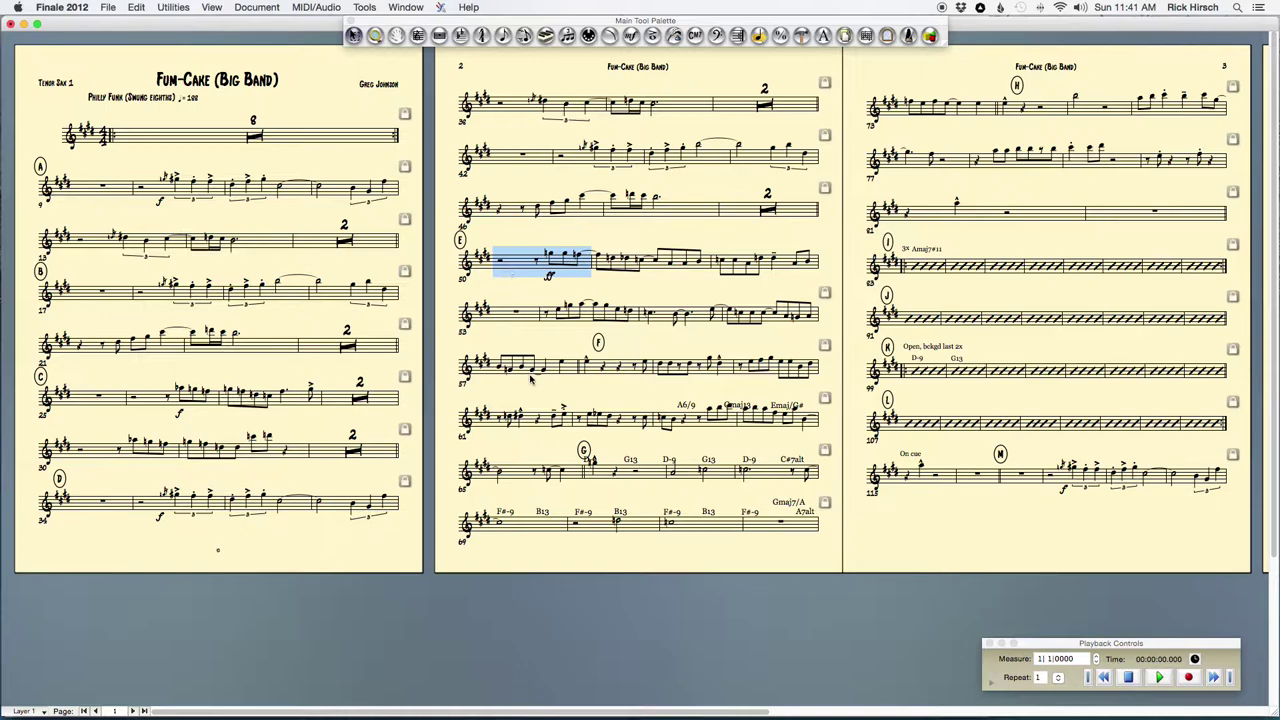
pyautogui.keyDown('shift'); pyautogui.click(1113, 210); pyautogui.keyUp('shift')
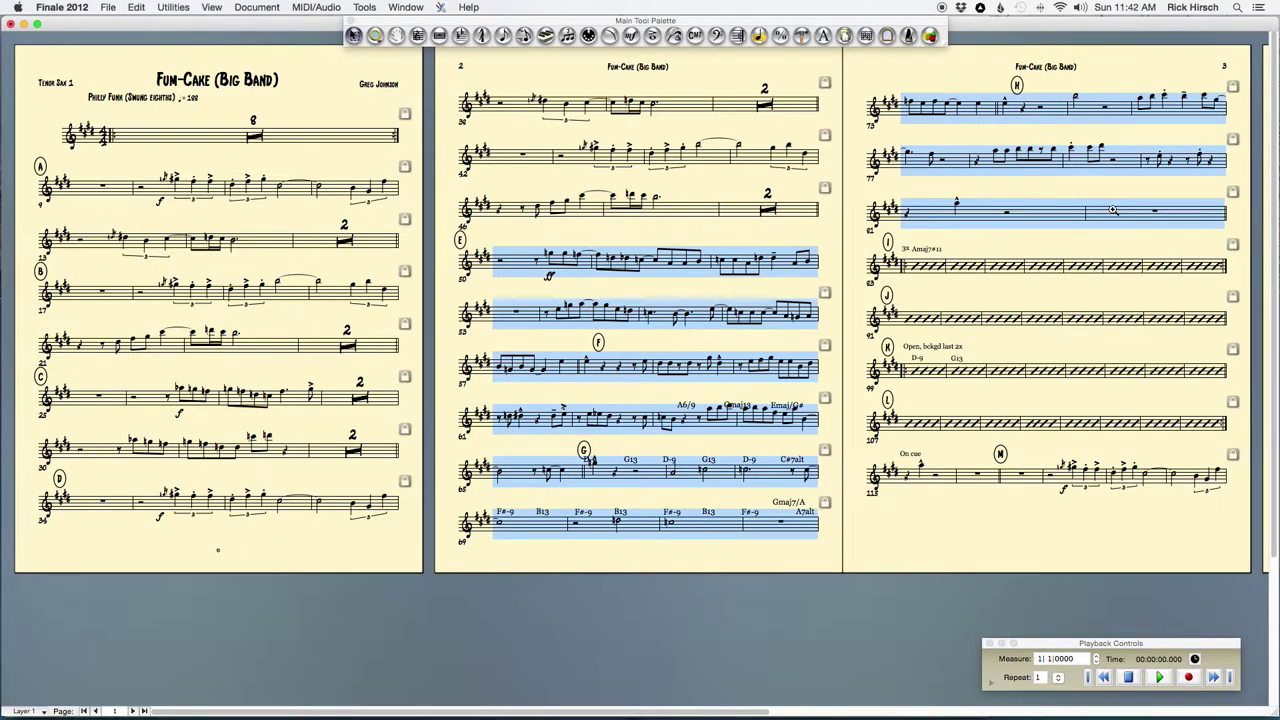
# Lock measures 50–82 at four measures per system.
pyautogui.press('super+m')
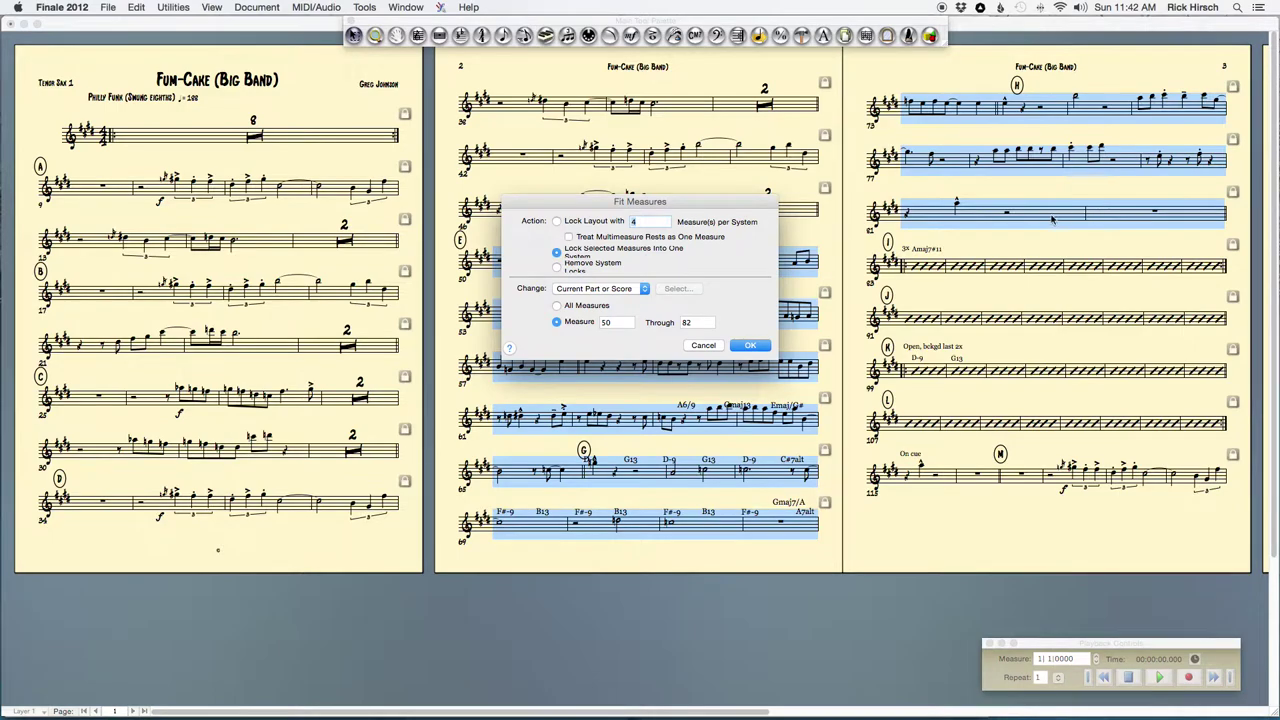
pyautogui.click(557, 222)
pyautogui.click(752, 346)
pyautogui.click(741, 336)
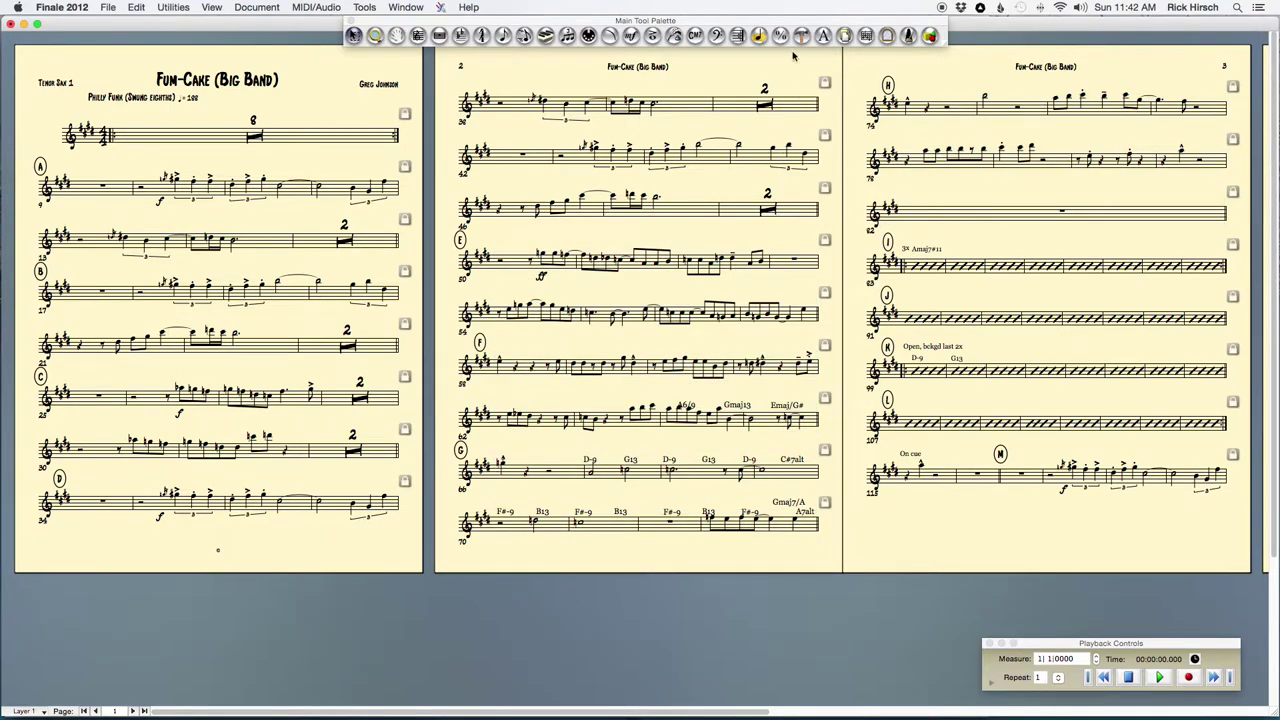
# Try the chord and text tools on page 2's last systems, then undo the change.
pyautogui.click(695, 35)
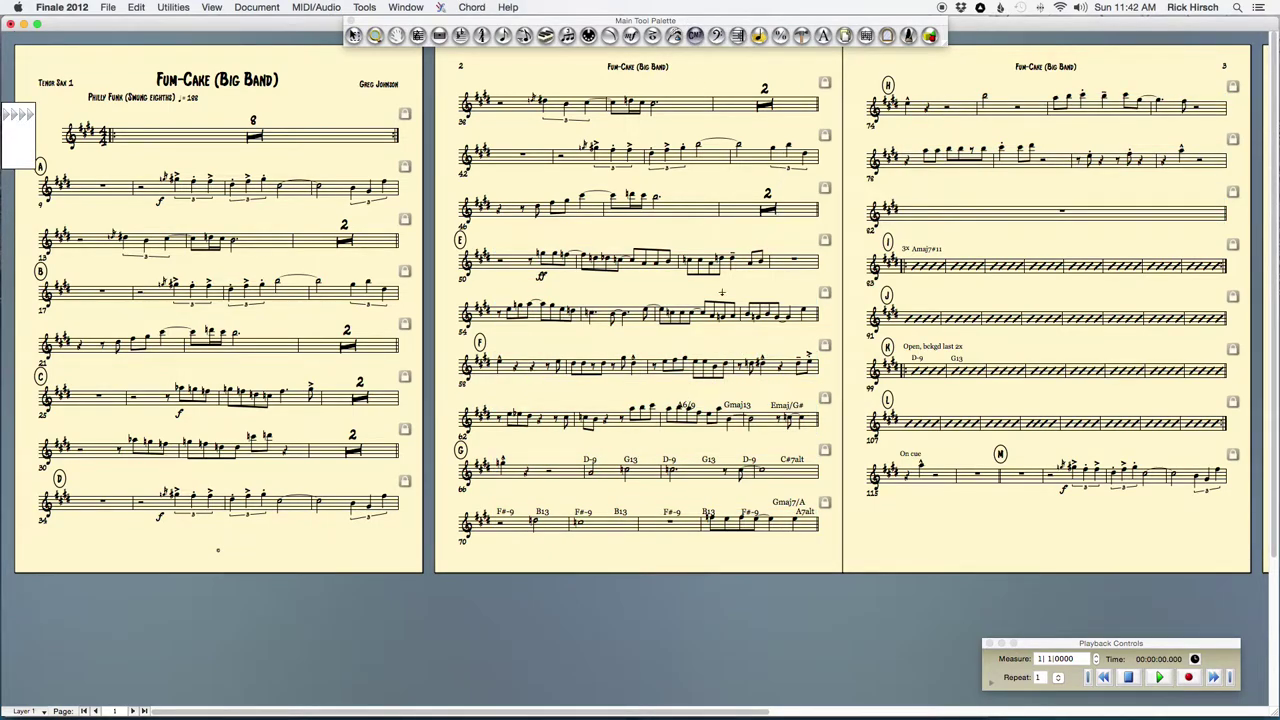
pyautogui.click(823, 35)
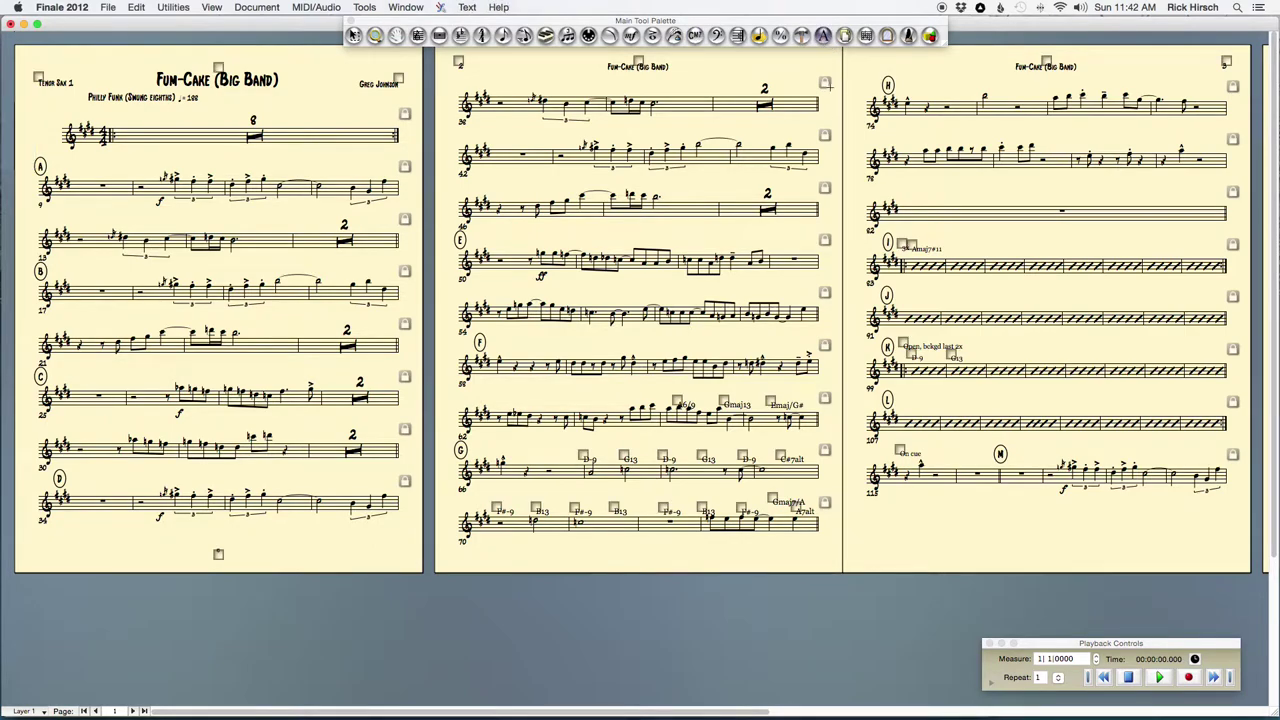
pyautogui.click(353, 35)
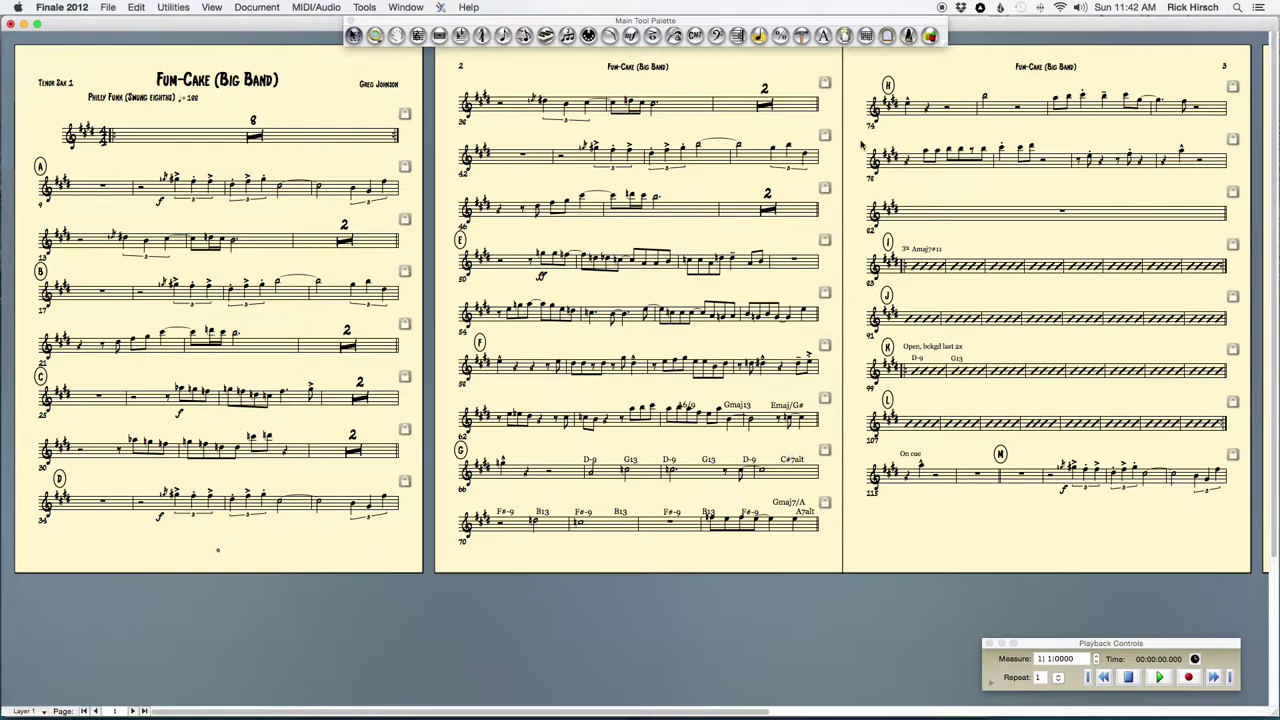
pyautogui.click(823, 35)
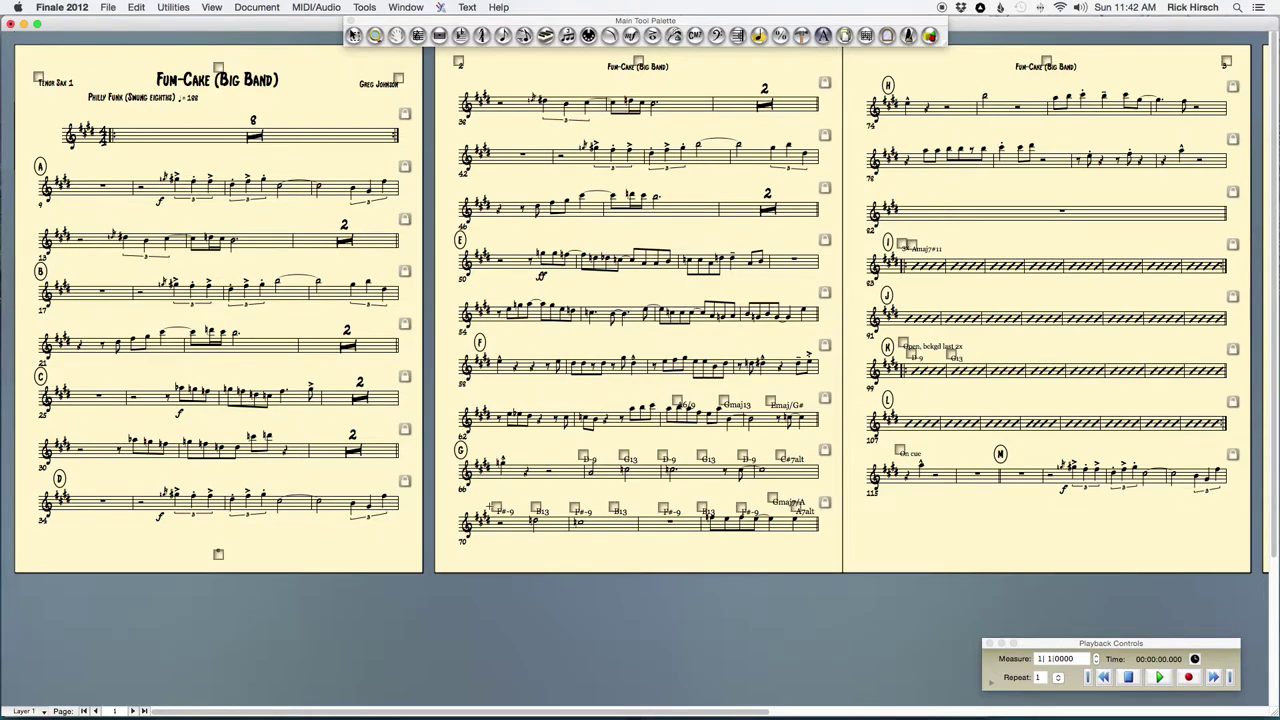
pyautogui.moveTo(456, 540); pyautogui.dragTo(1123, 400)
pyautogui.press('super+z')
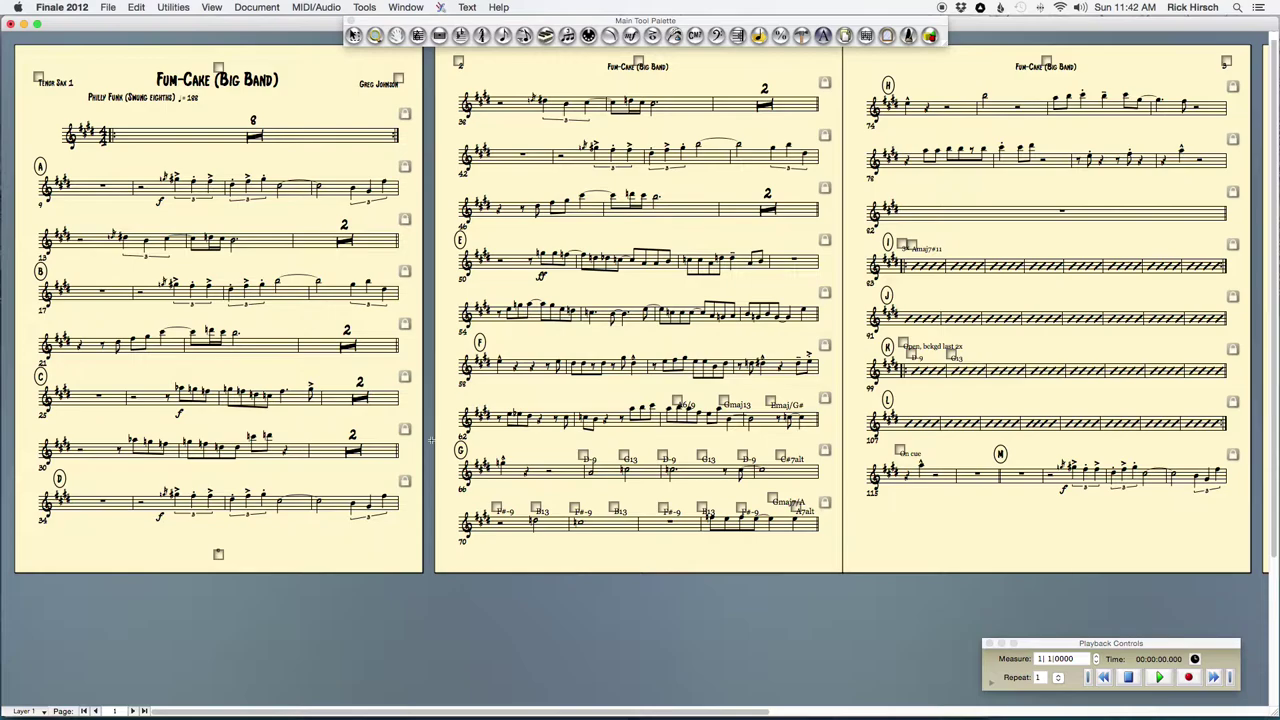
# Delete the empty whole-rest measure before rehearsal letter I.
pyautogui.click(353, 35)
pyautogui.click(1094, 215)
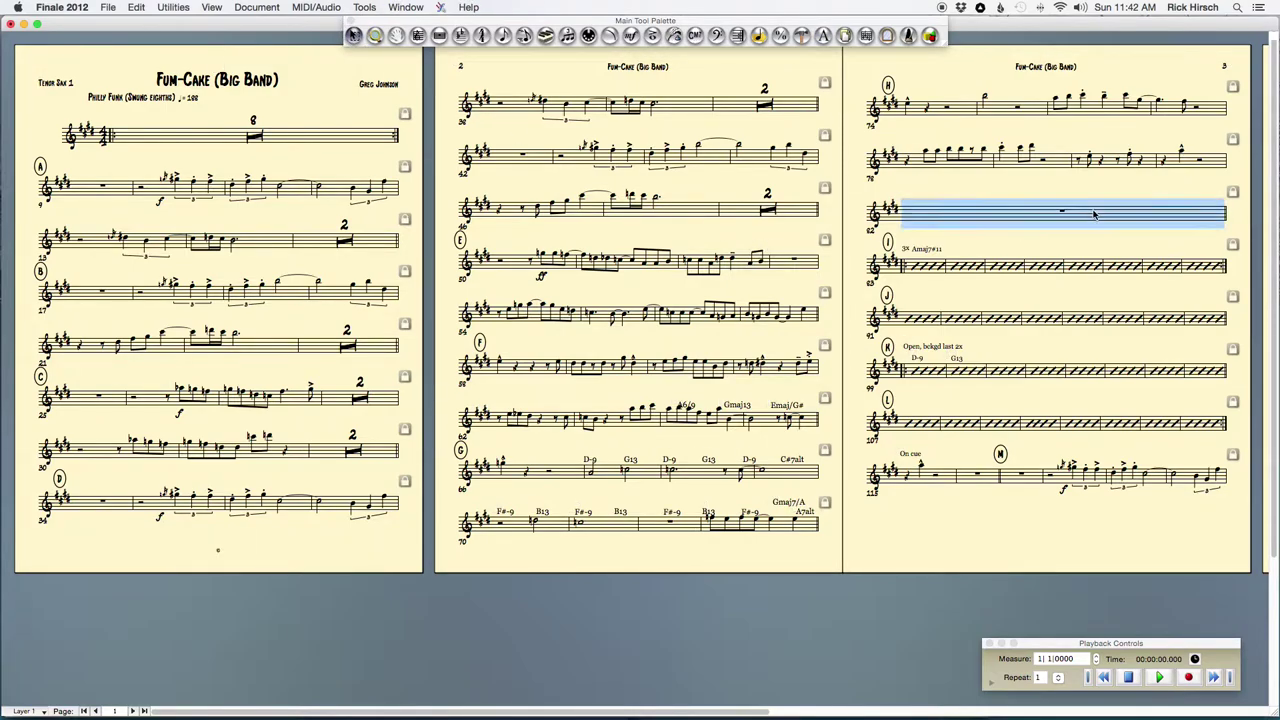
pyautogui.press('Delete')
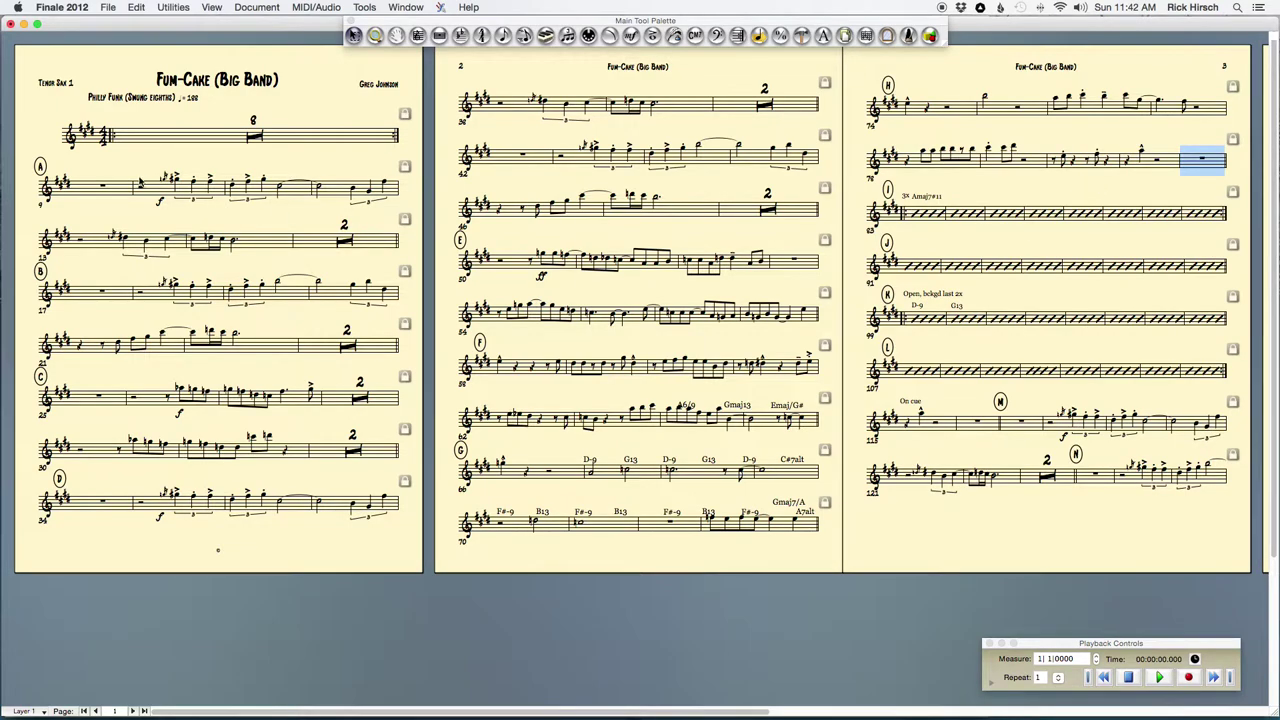
pyautogui.click(98, 197)
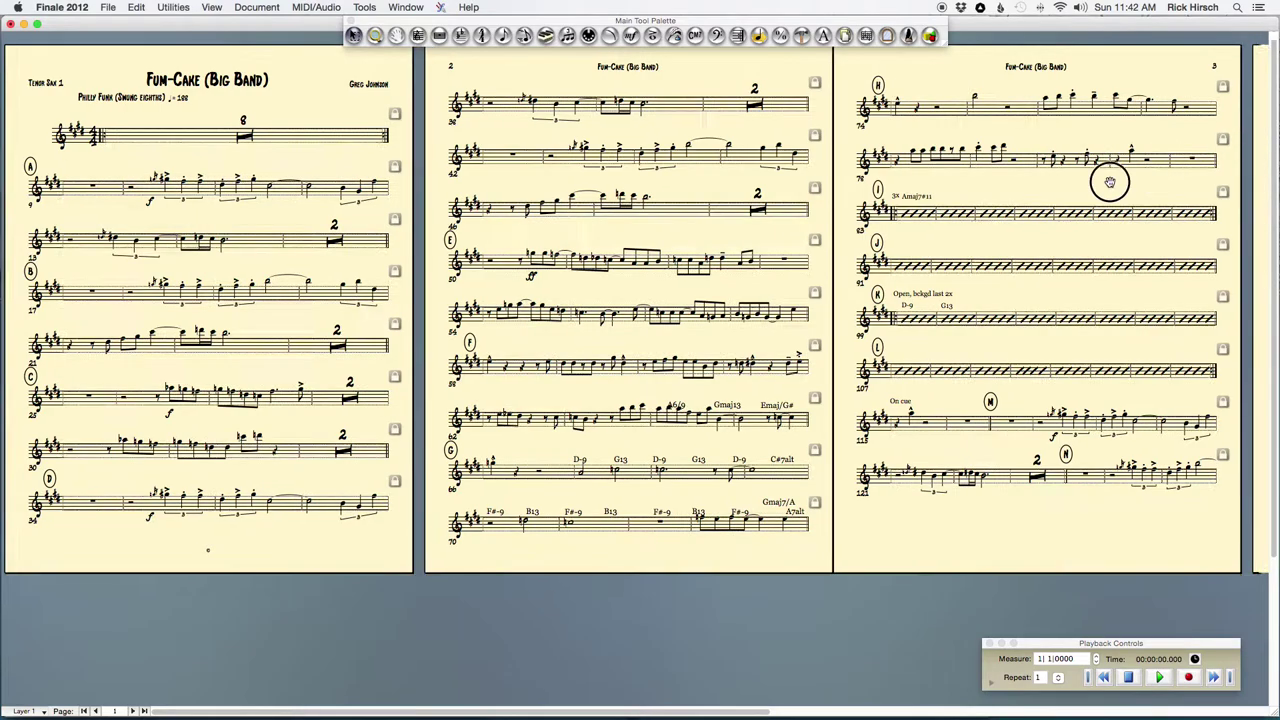
pyautogui.hscroll(5, 1170, 167)
pyautogui.click(466, 170)
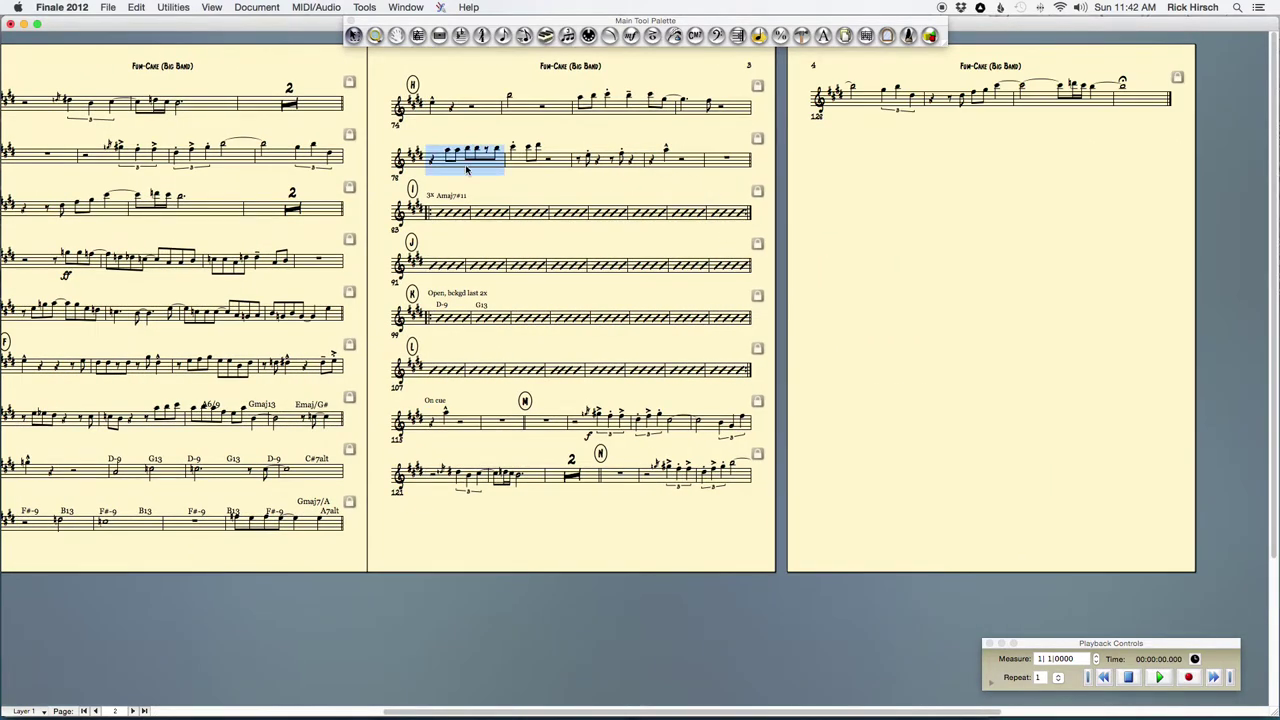
pyautogui.click(520, 170)
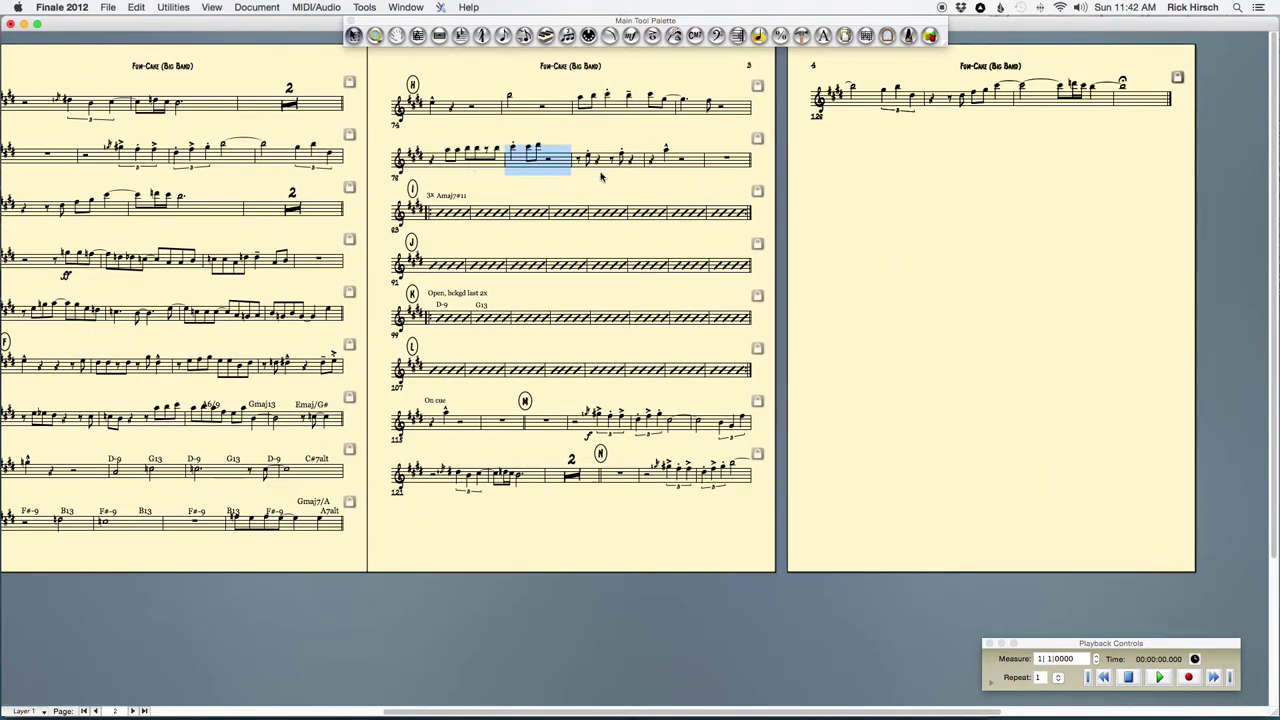
pyautogui.click(688, 172)
pyautogui.click(727, 165)
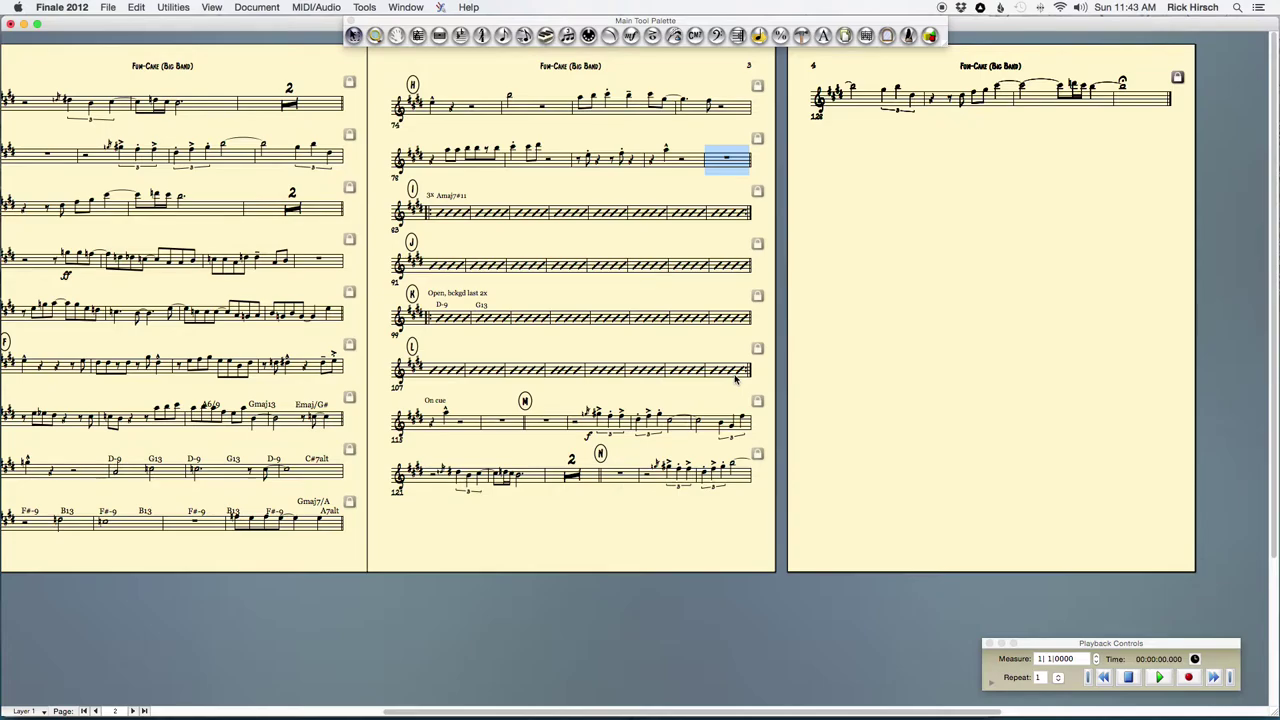
pyautogui.click(445, 214)
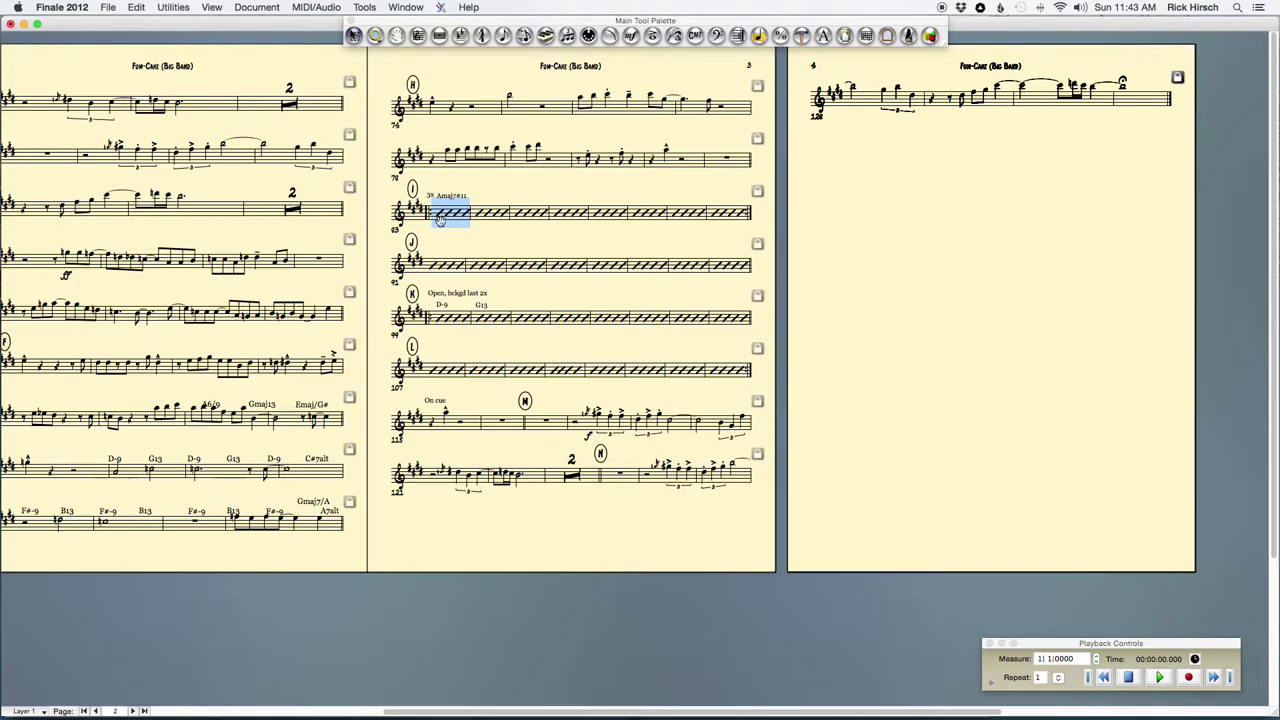
# Open Document Options and set repeat barlines to the Curved wing style.
pyautogui.press('super+alt+d')
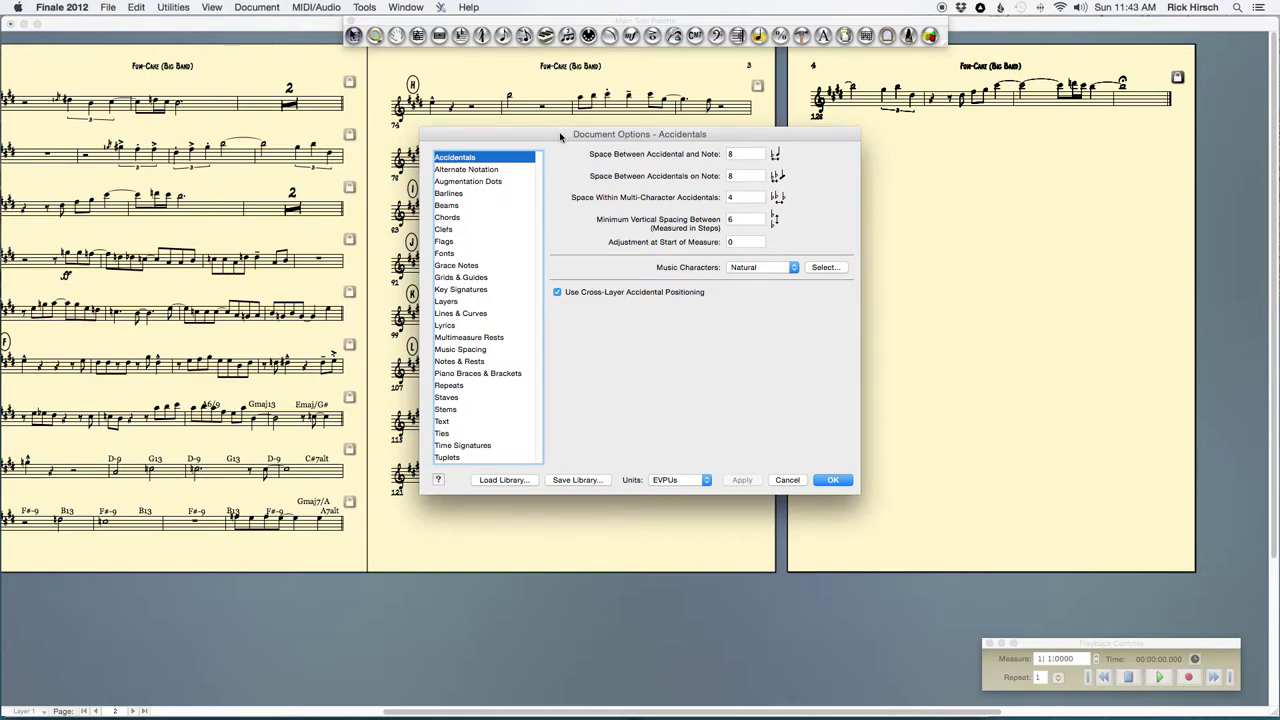
pyautogui.click(275, 6)
pyautogui.moveTo(163, 6)
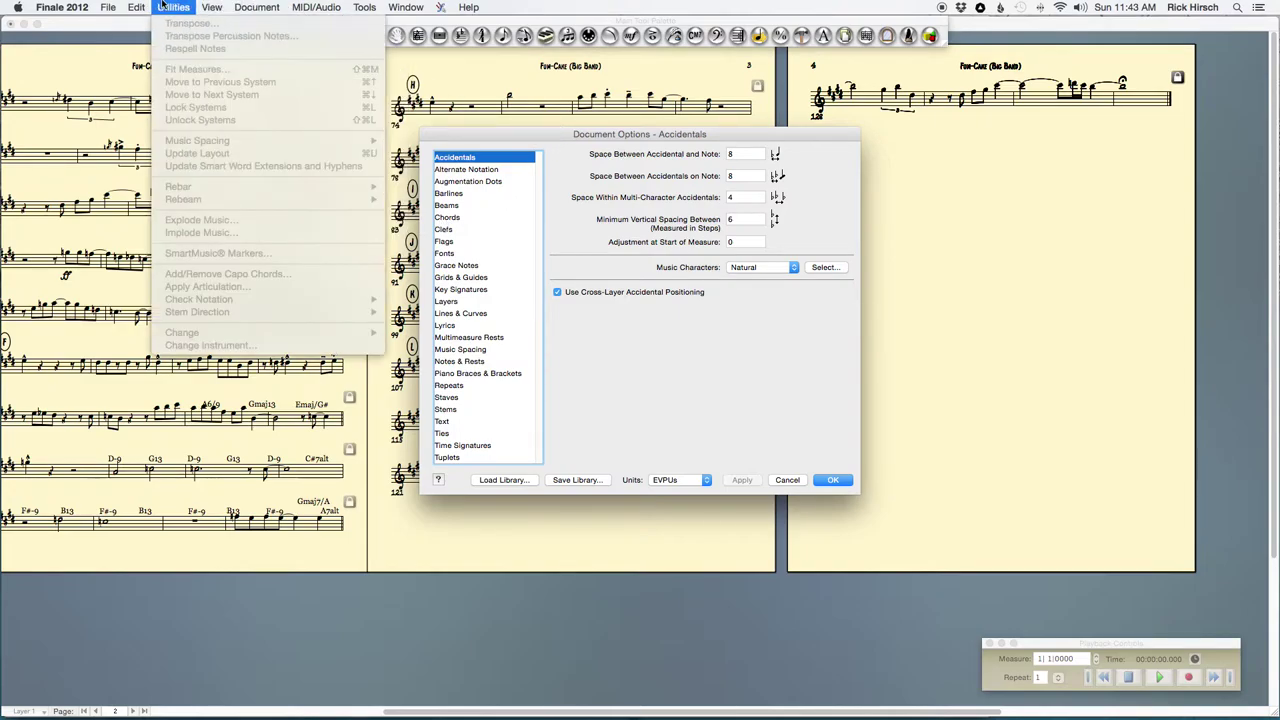
pyautogui.press('Escape')
pyautogui.press('Escape')
pyautogui.click(237, 6)
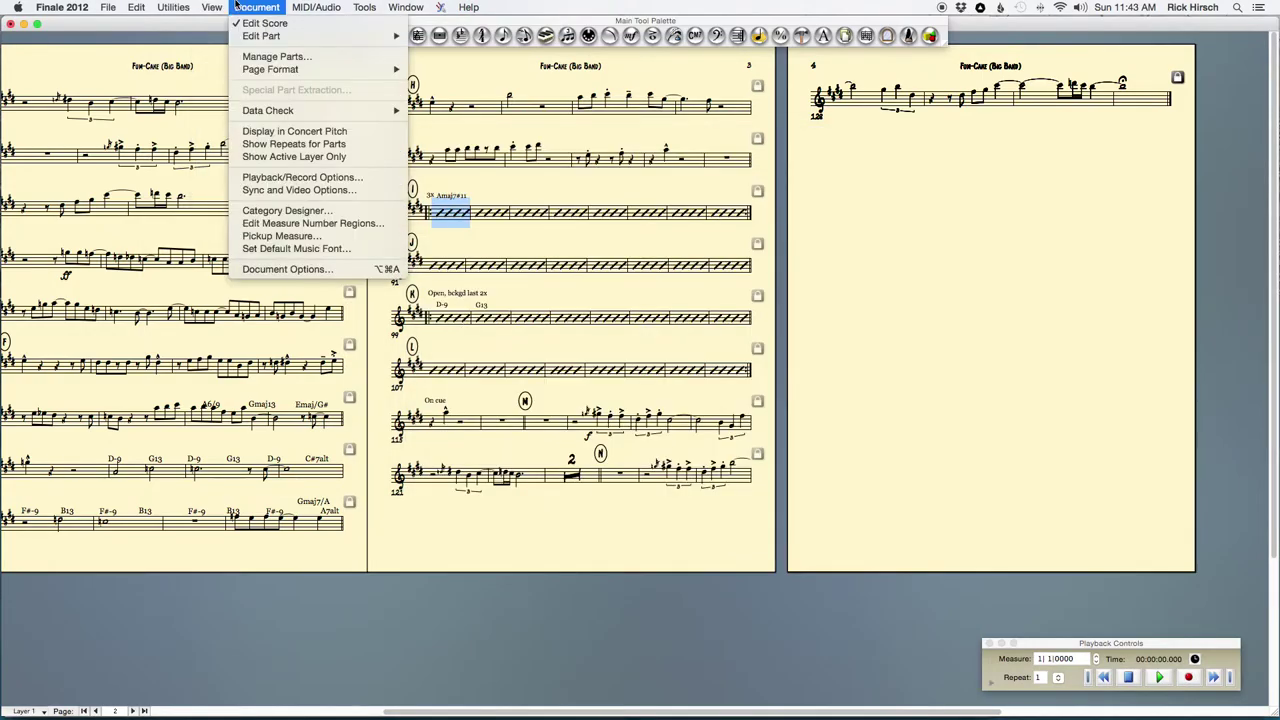
pyautogui.moveTo(173, 6)
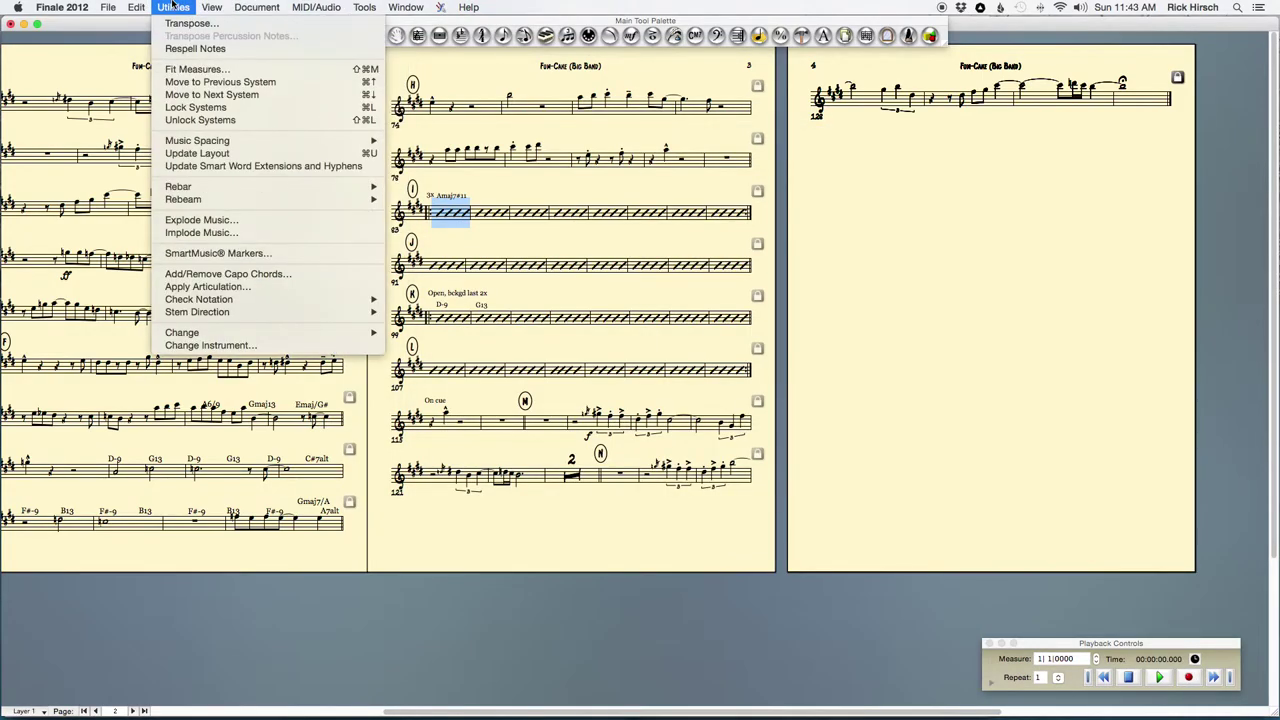
pyautogui.moveTo(107, 6)
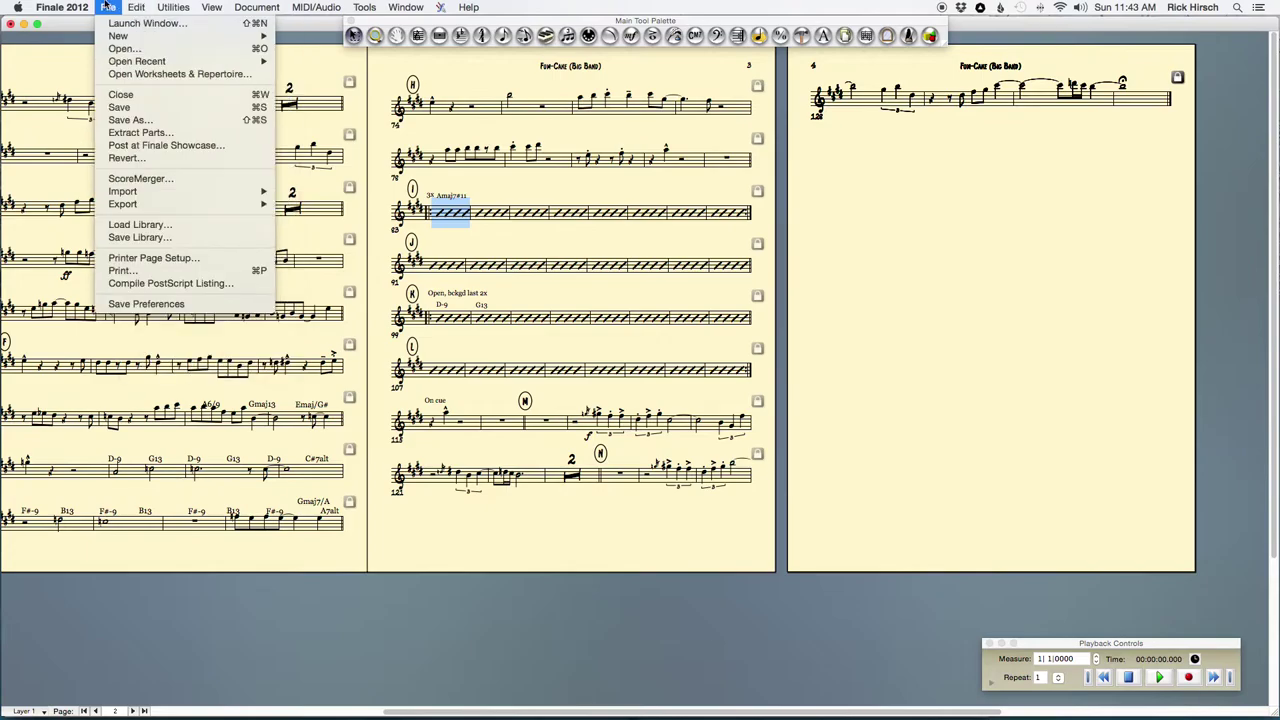
pyautogui.moveTo(240, 6)
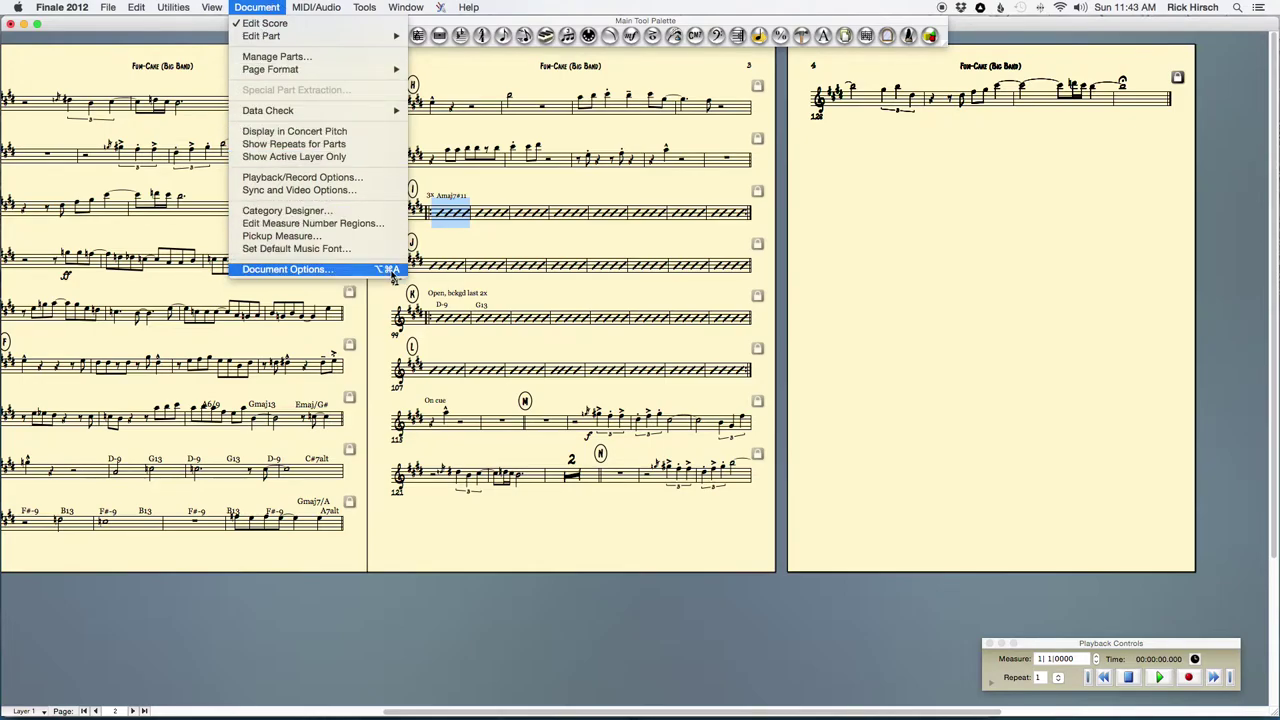
pyautogui.click(506, 252)
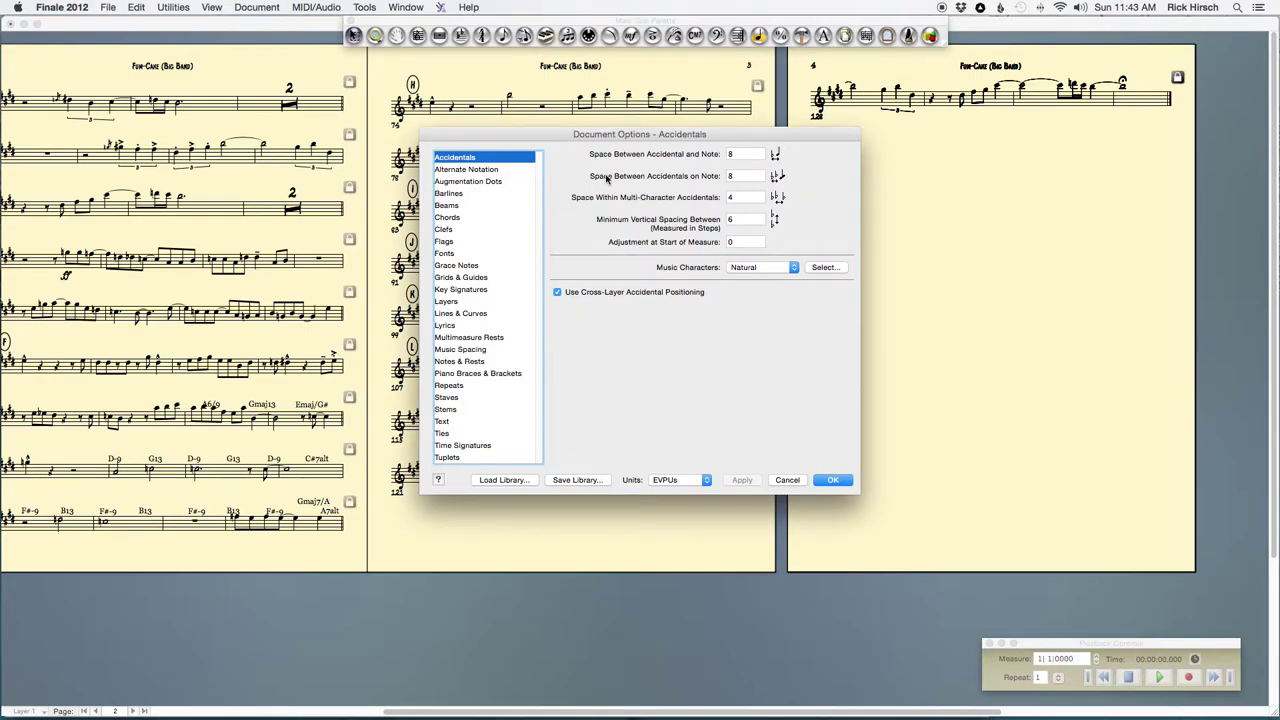
pyautogui.moveTo(606, 136); pyautogui.dragTo(874, 146)
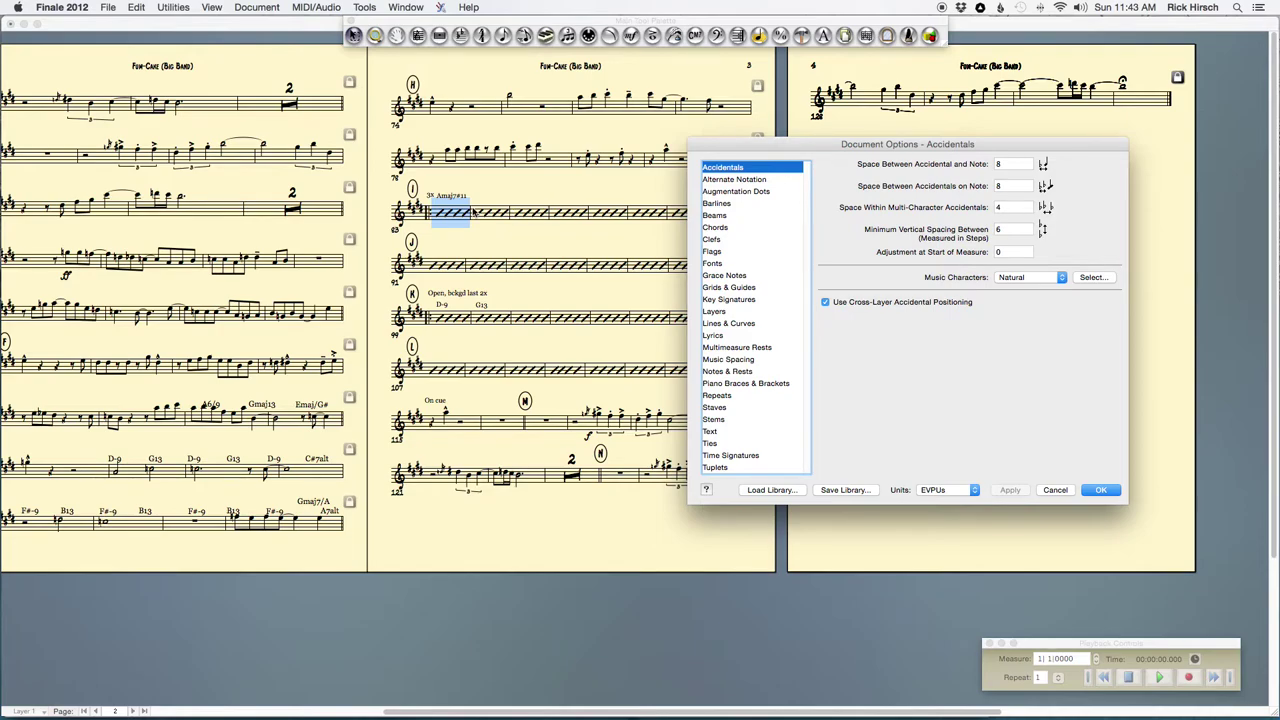
pyautogui.click(733, 397)
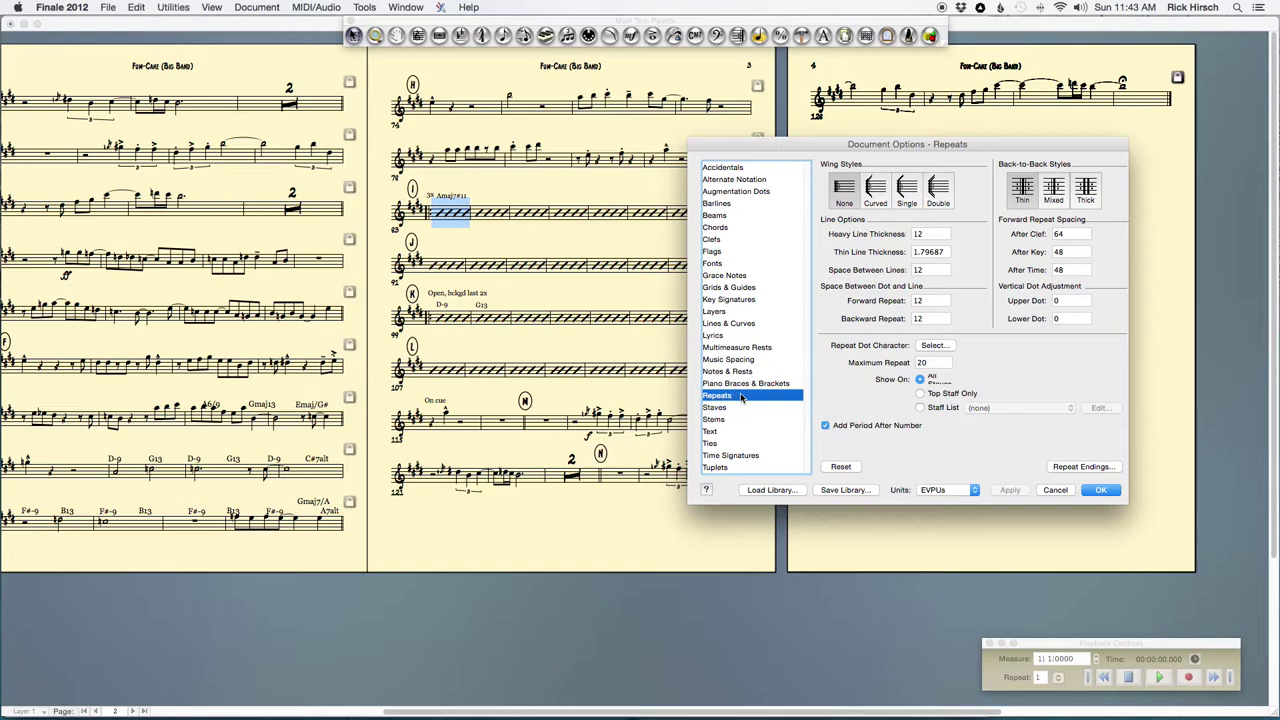
pyautogui.click(887, 189)
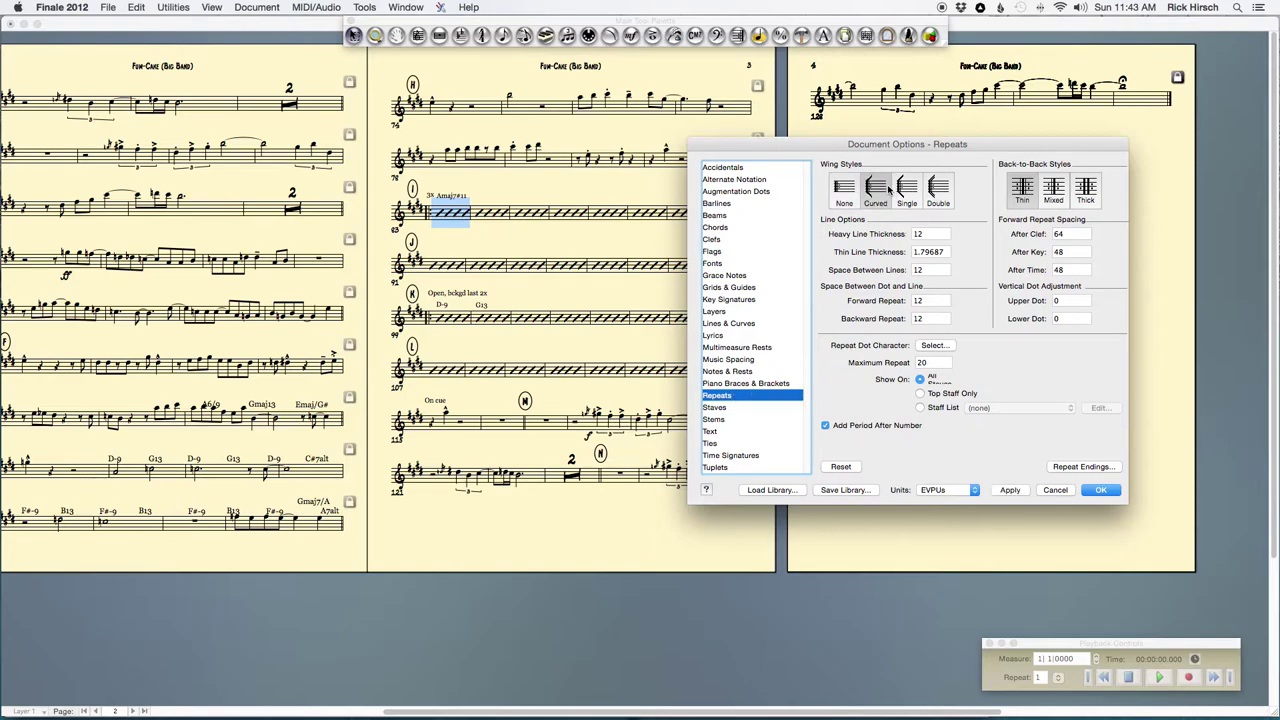
pyautogui.click(1012, 491)
pyautogui.click(1012, 491)
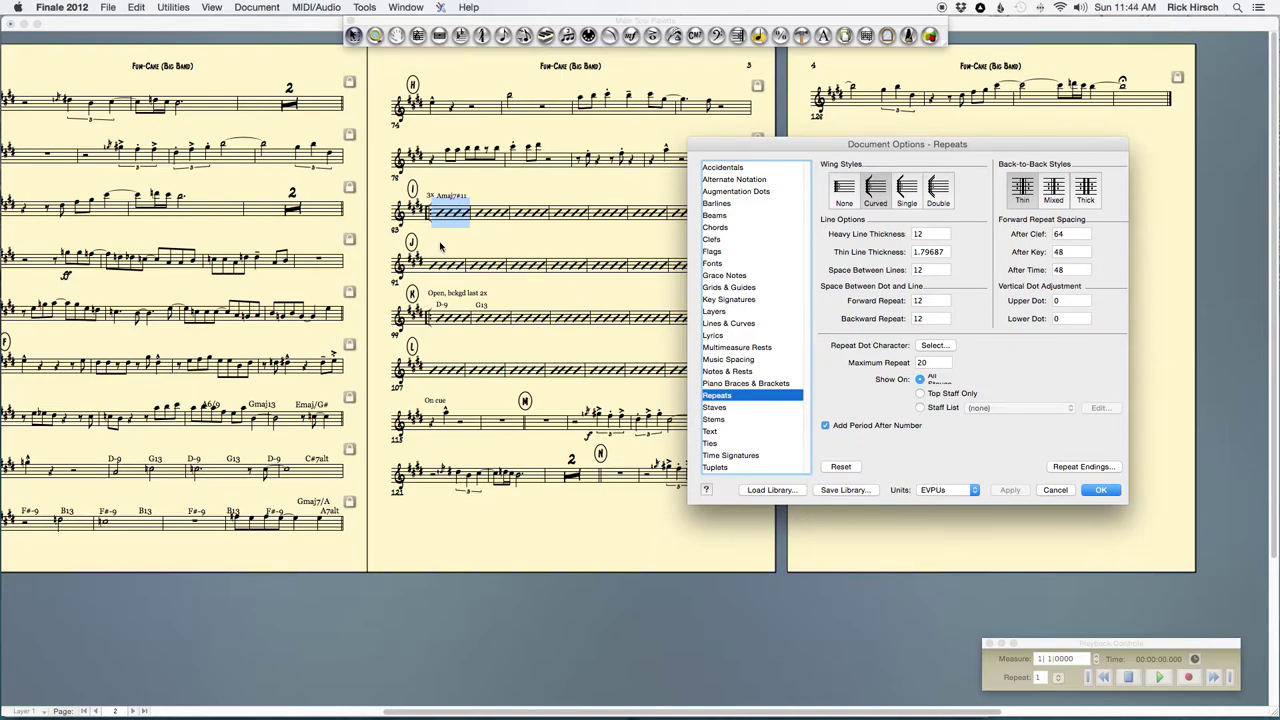
# Set the repeats' heavy line thickness to 21, apply it, and close Document Options.
pyautogui.click(923, 234)
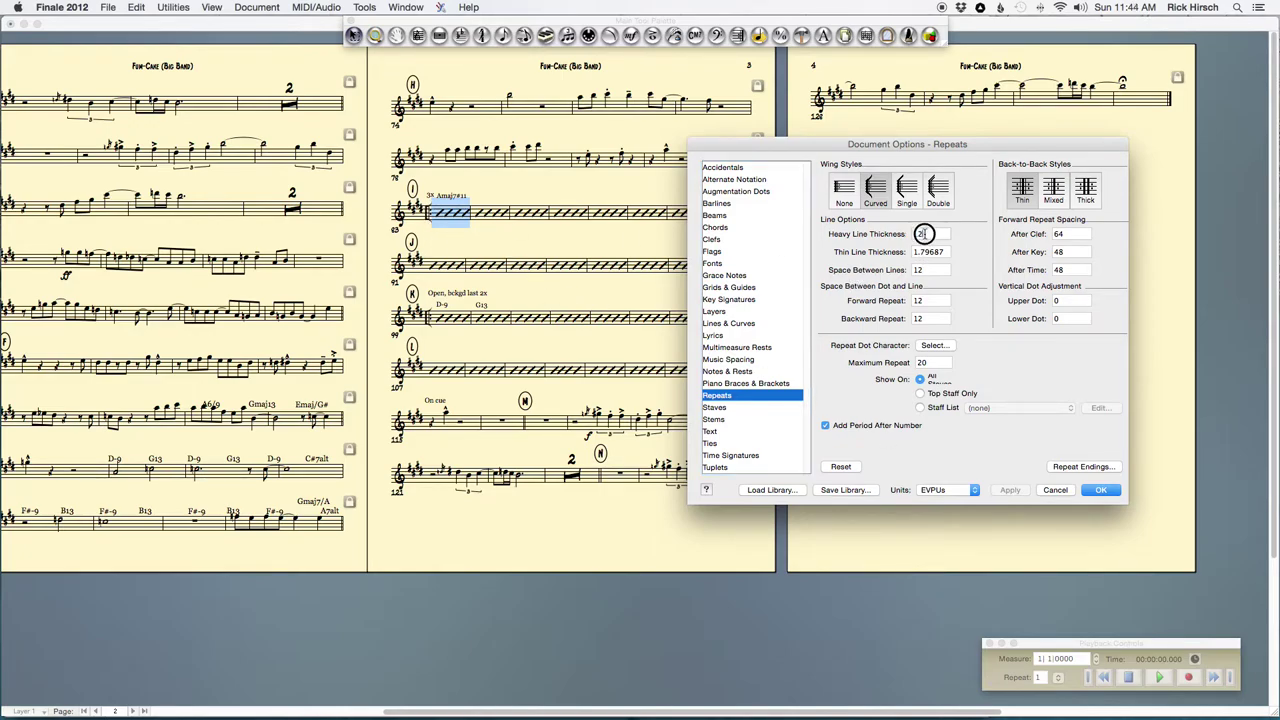
pyautogui.moveTo(923, 234); pyautogui.dragTo(905, 234)
pyautogui.write('24')
pyautogui.click(1010, 490)
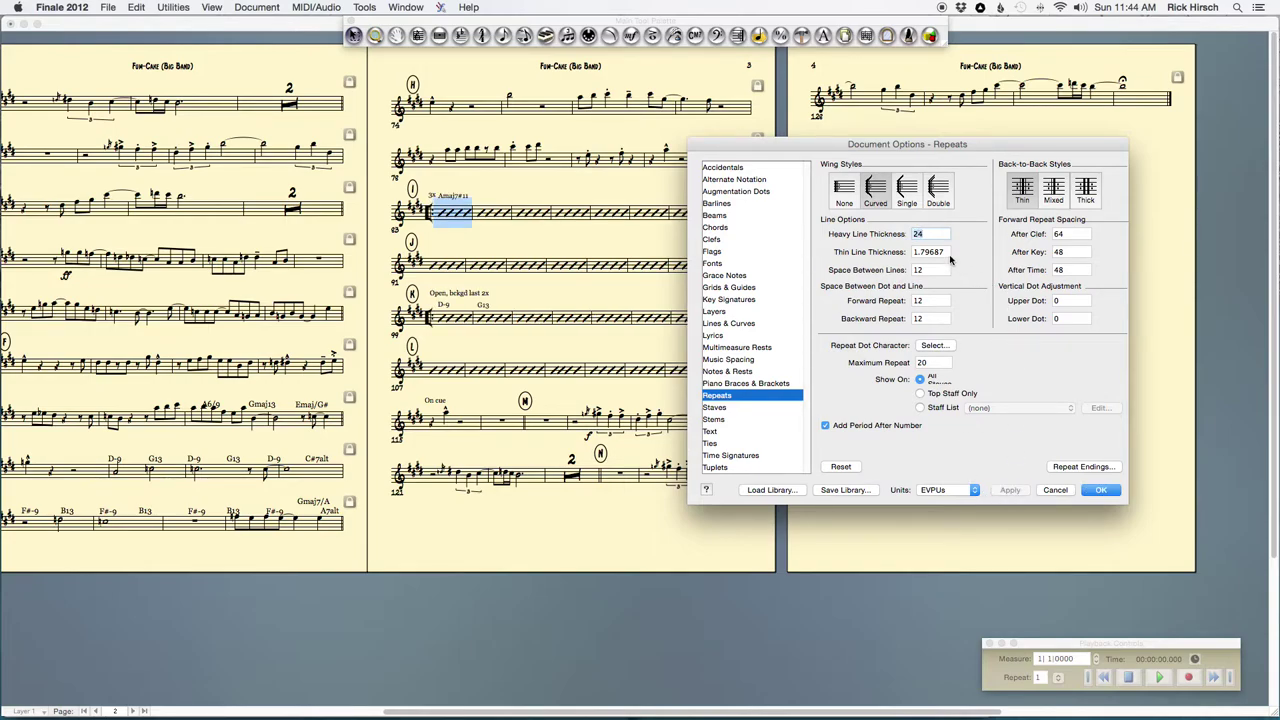
pyautogui.write('21')
pyautogui.click(1001, 495)
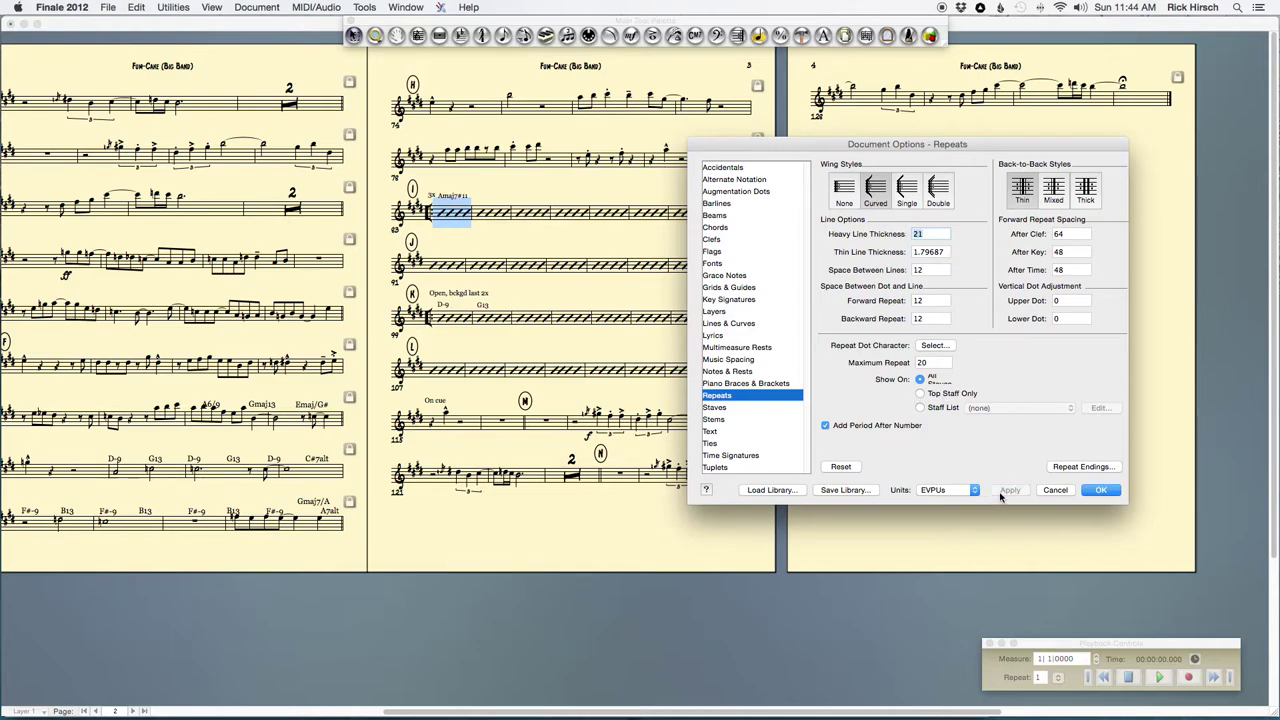
pyautogui.click(1097, 489)
pyautogui.click(698, 262)
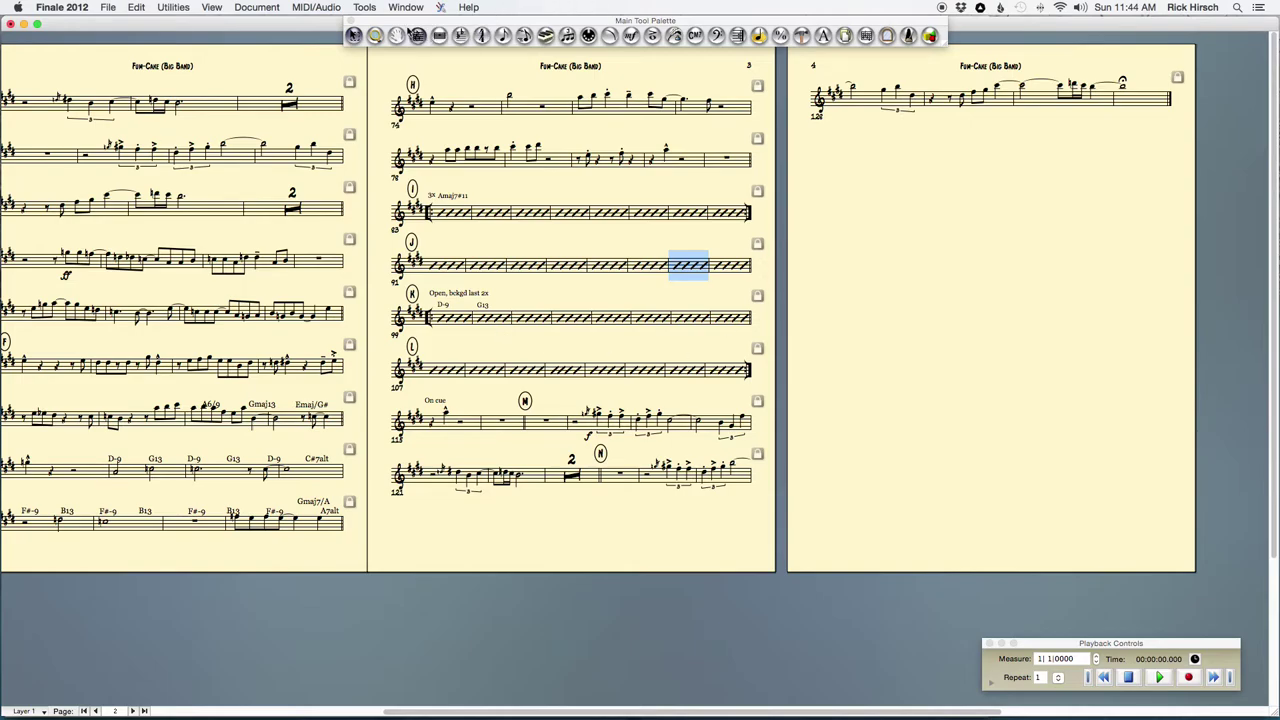
# Select measures around rehearsal M and test moving one down a system and back.
pyautogui.click(355, 36)
pyautogui.click(553, 430)
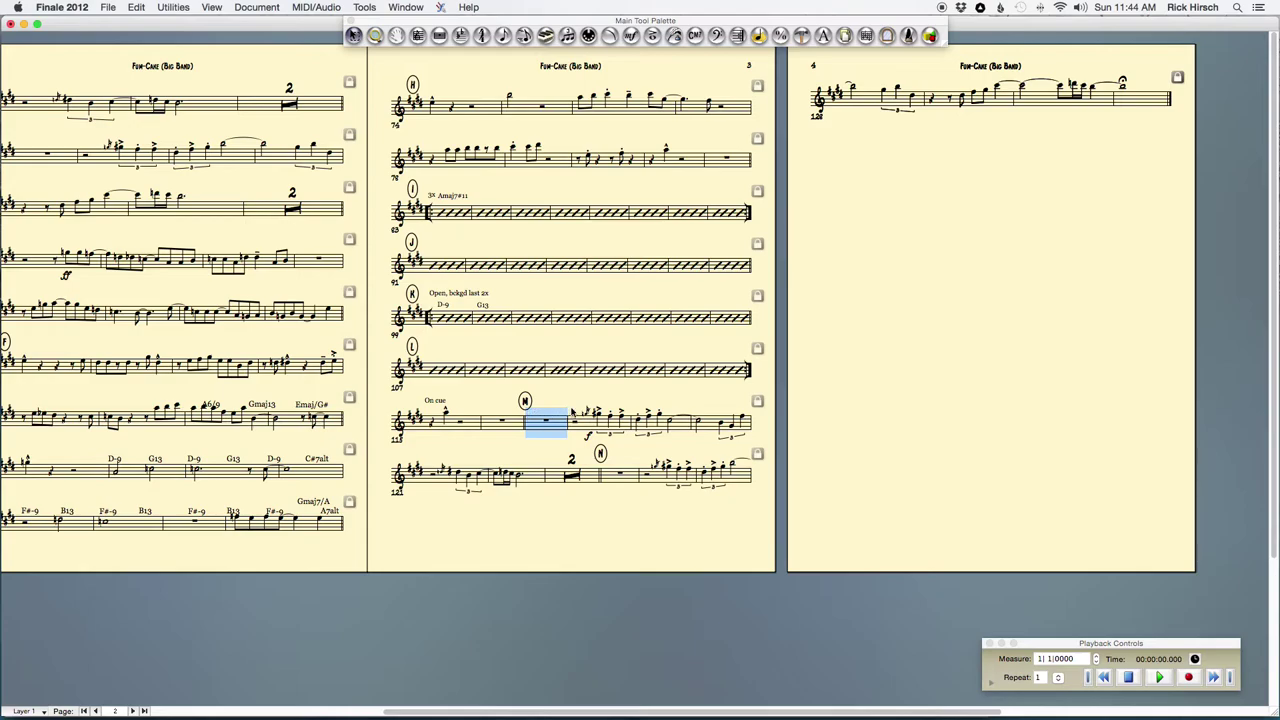
pyautogui.keyDown('shift'); pyautogui.click(1136, 100); pyautogui.keyUp('shift')
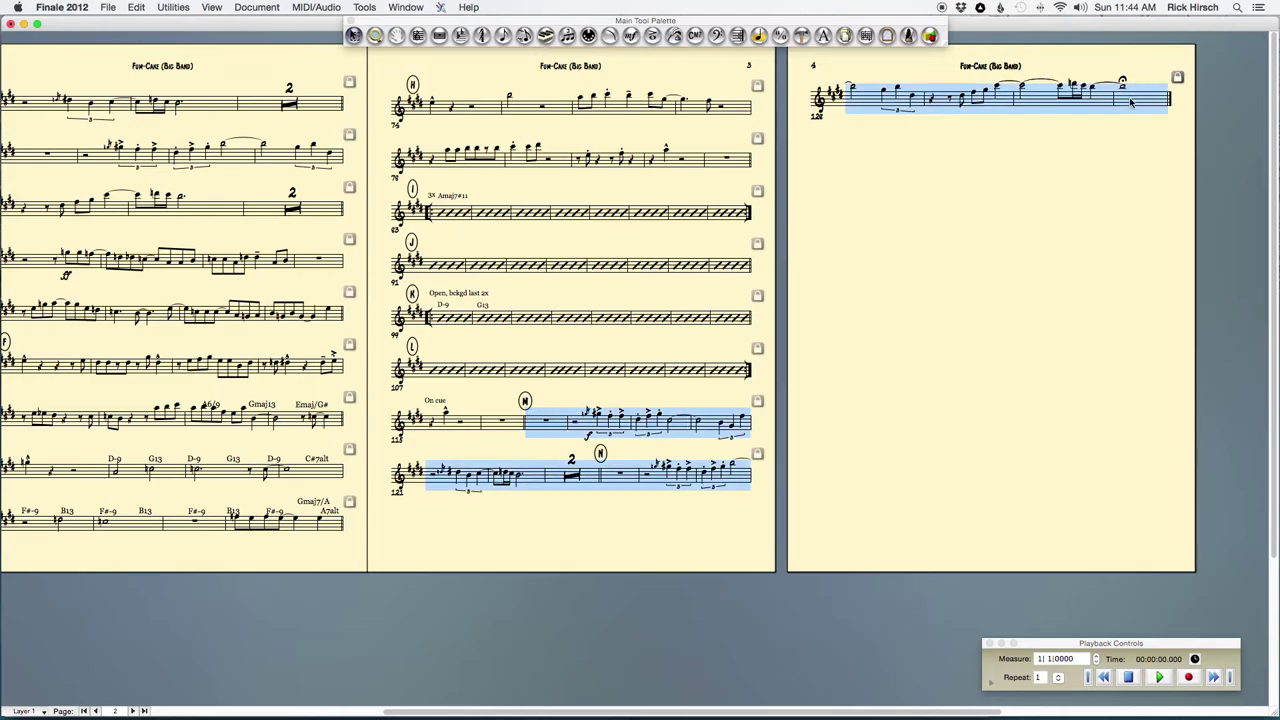
pyautogui.click(670, 522)
pyautogui.click(729, 425)
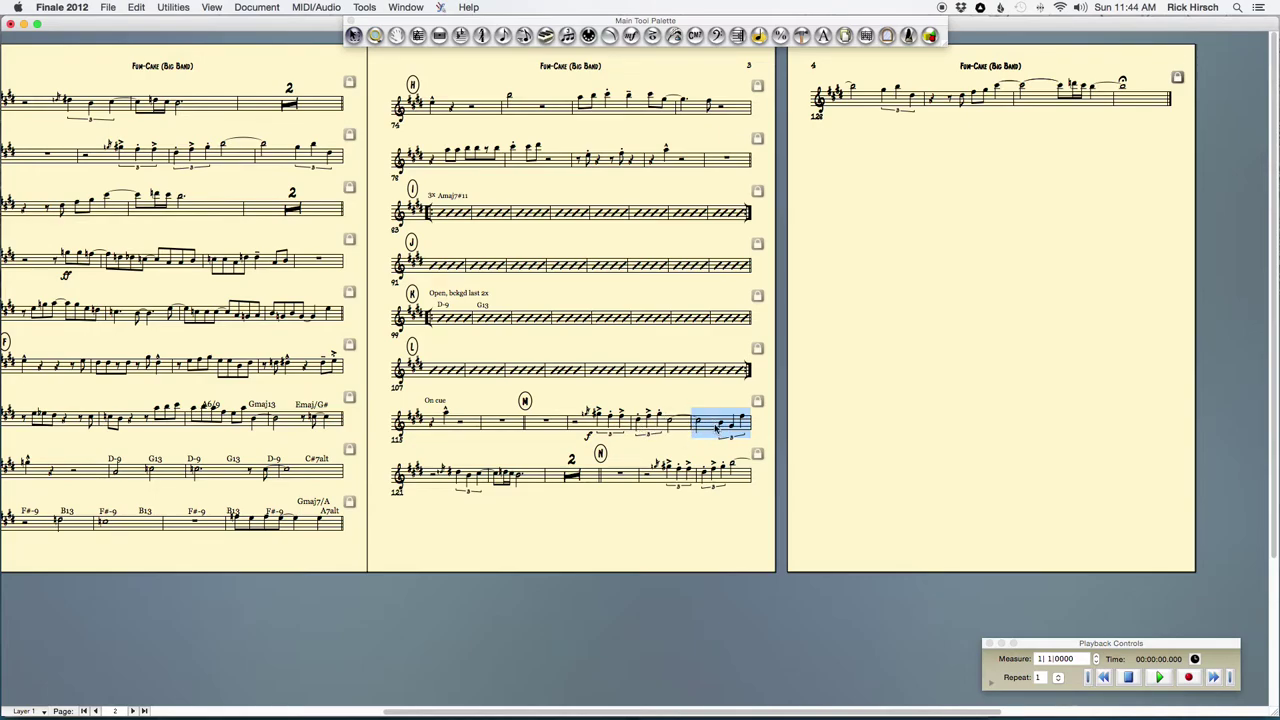
pyautogui.click(673, 430)
pyautogui.press('Down')
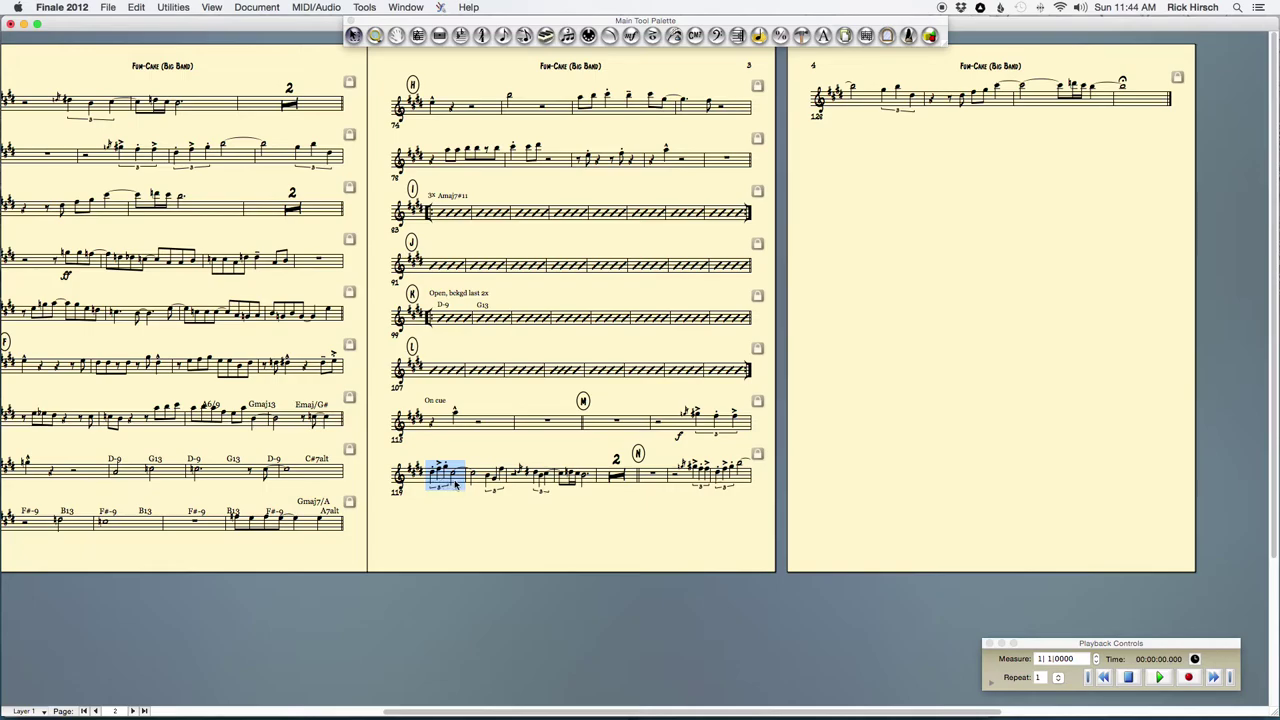
pyautogui.press('Up')
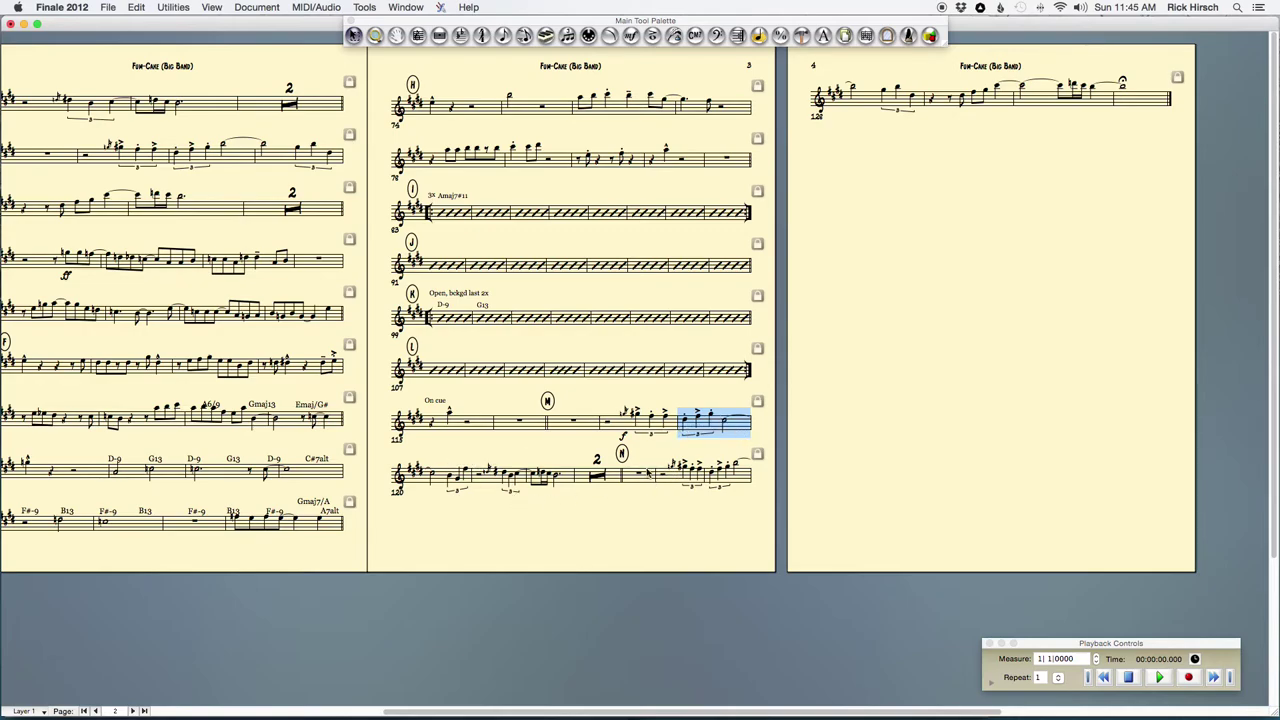
# Move rehearsal N down to start page 4 and push the later measures onto a new system.
pyautogui.click(638, 474)
pyautogui.press('Down')
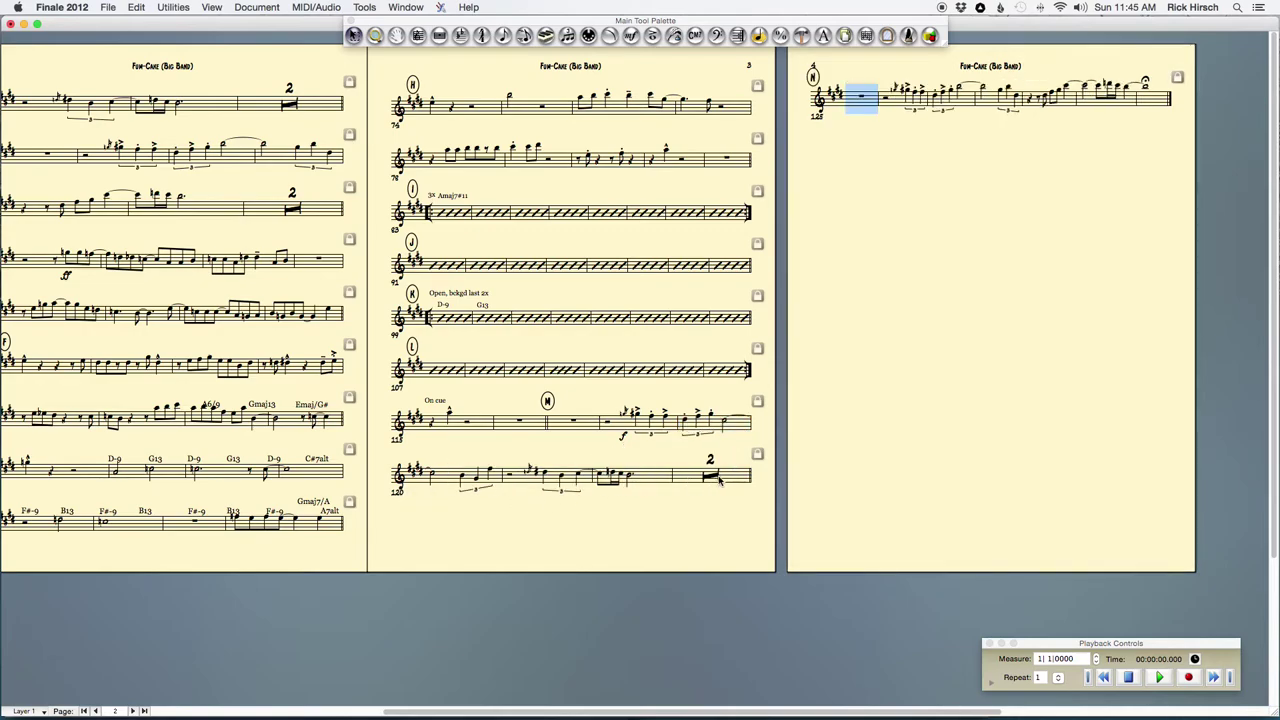
pyautogui.click(1062, 105)
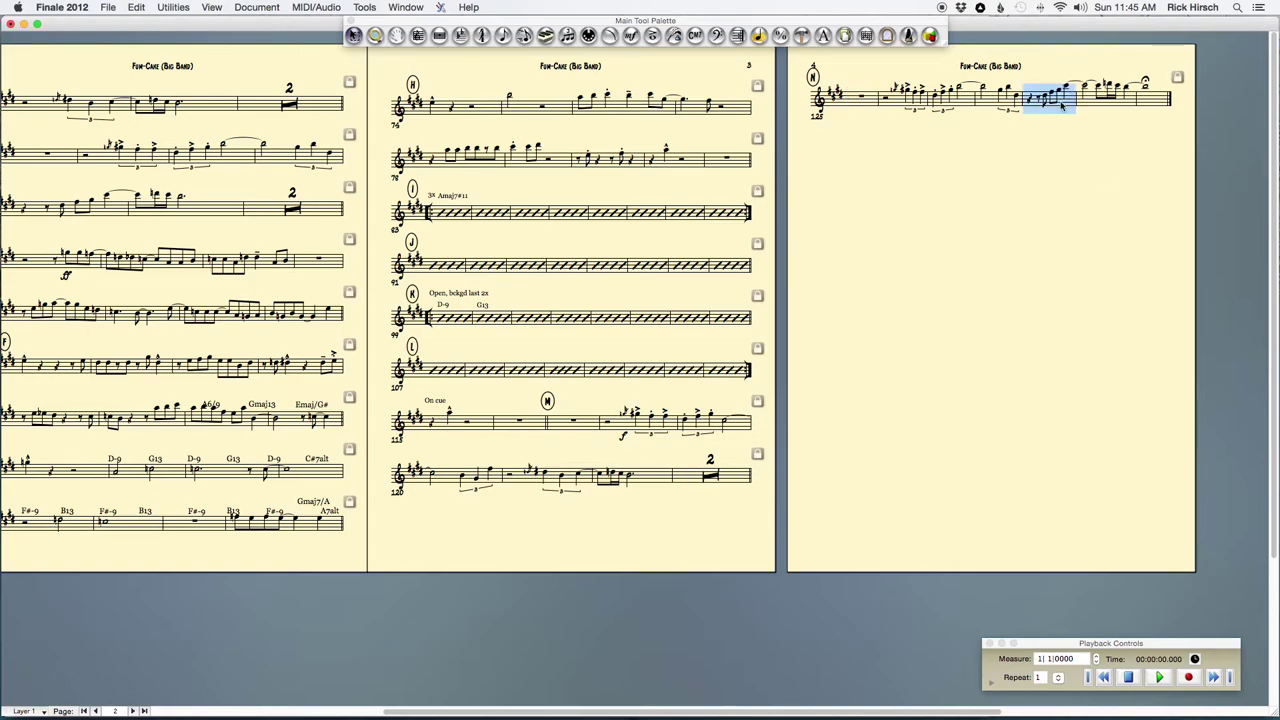
pyautogui.keyDown('shift'); pyautogui.click(1157, 104); pyautogui.keyUp('shift')
pyautogui.press('Down')
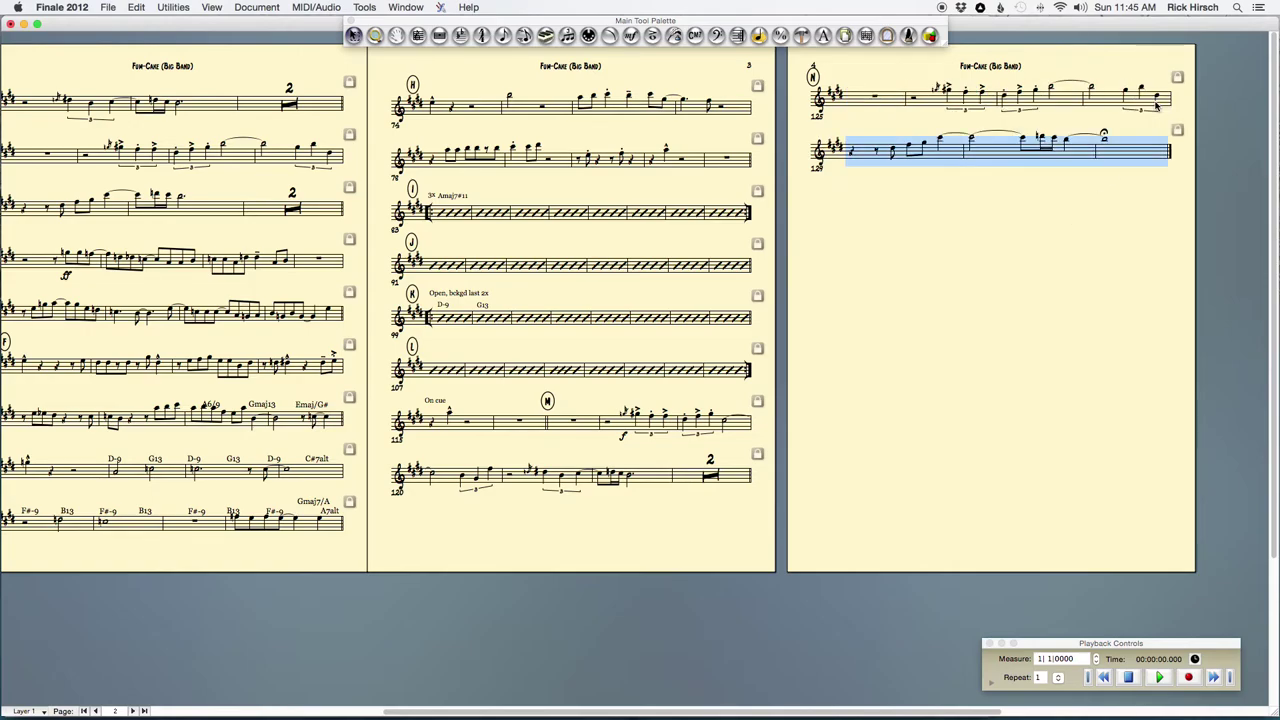
pyautogui.click(1021, 240)
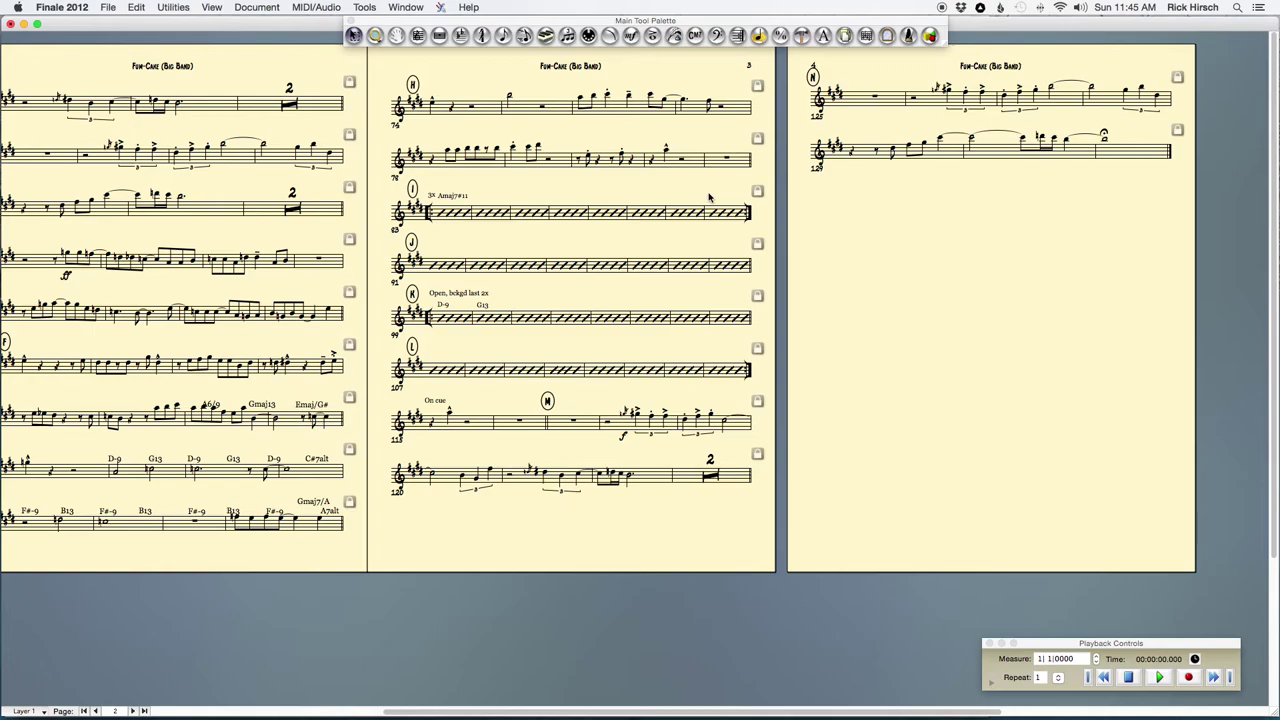
# Check the Page Layout tool, then pull the F#-9 / B13 measure's earlier measures up a system.
pyautogui.hscroll(-5, 630, 192)
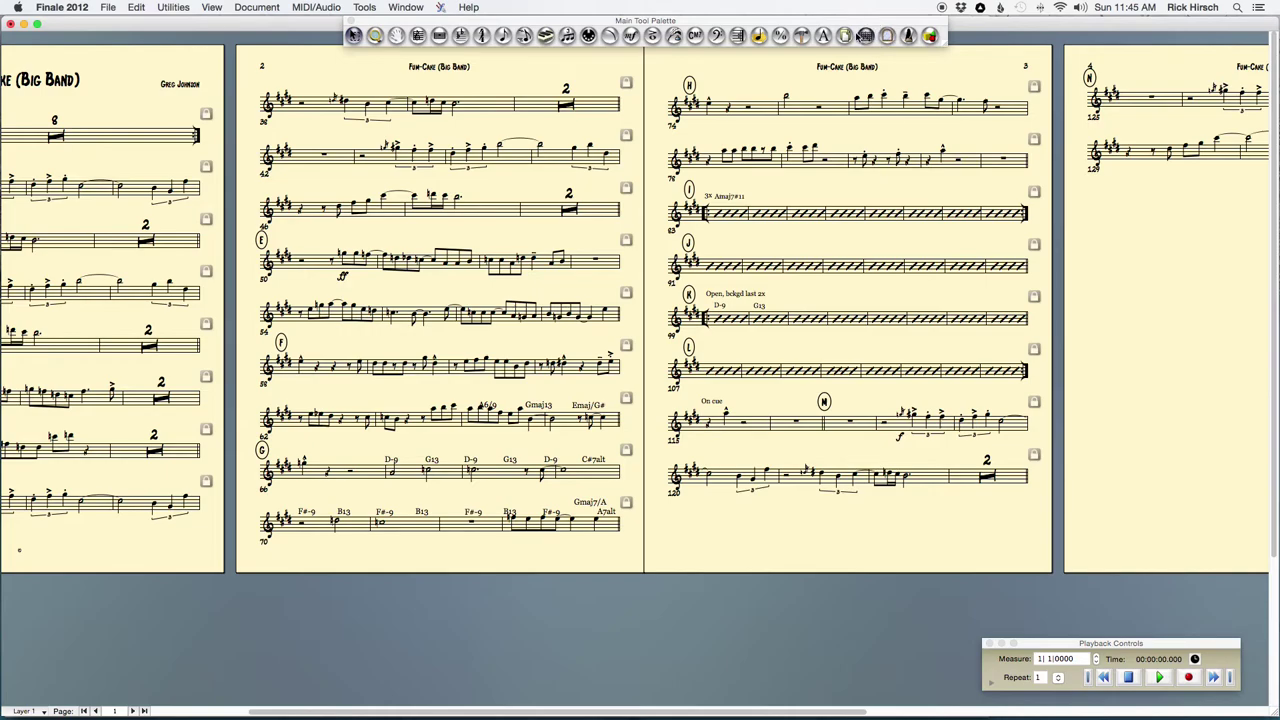
pyautogui.click(840, 35)
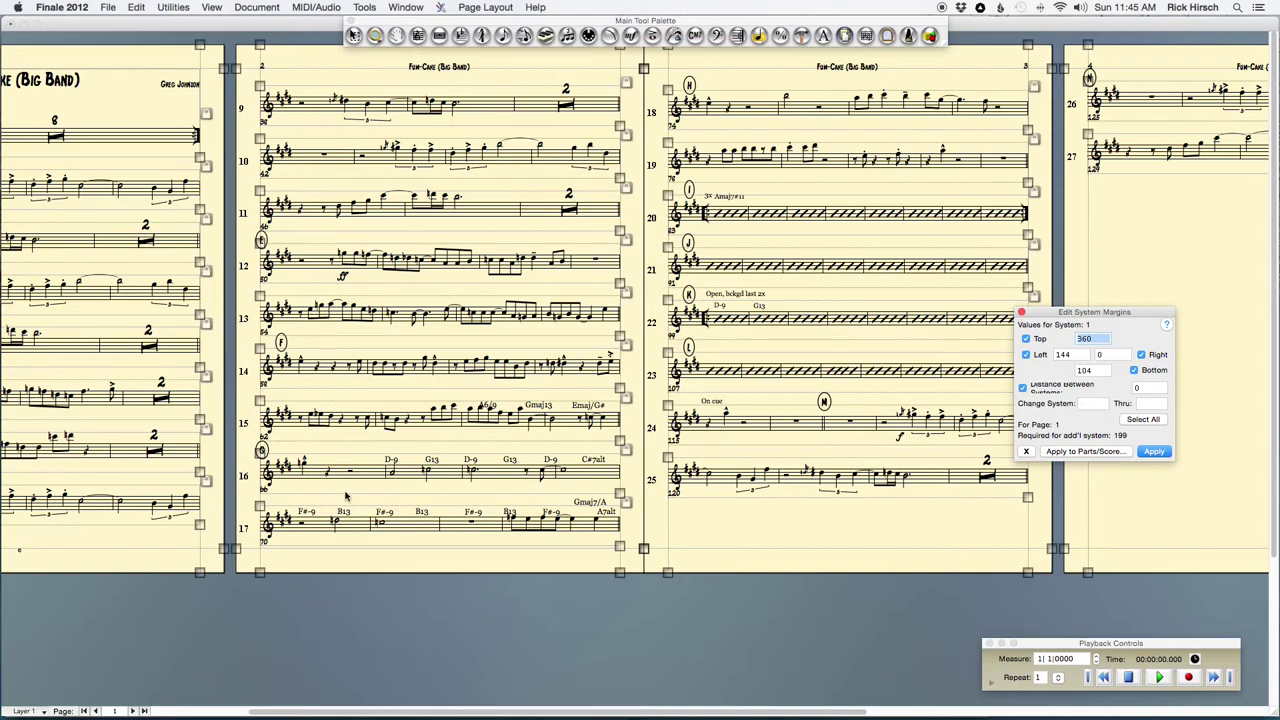
pyautogui.click(353, 36)
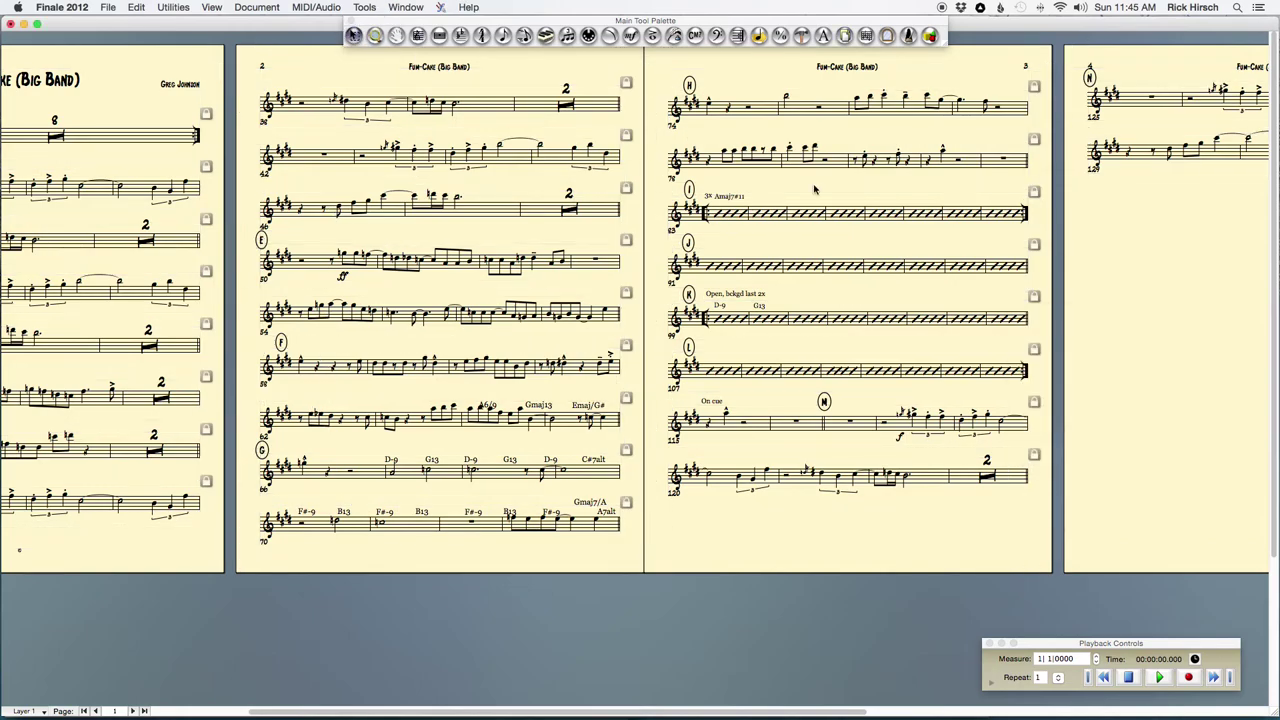
pyautogui.hscroll(-5, 400, 220)
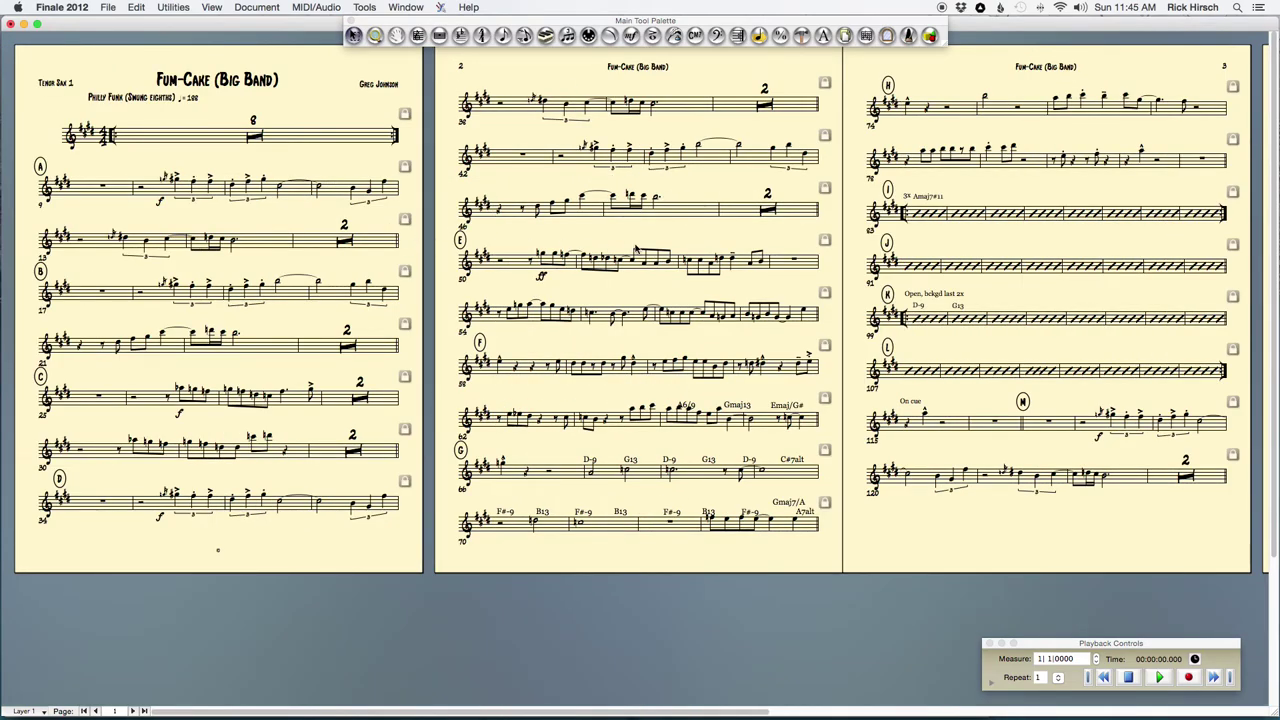
pyautogui.hscroll(5, 499, 238)
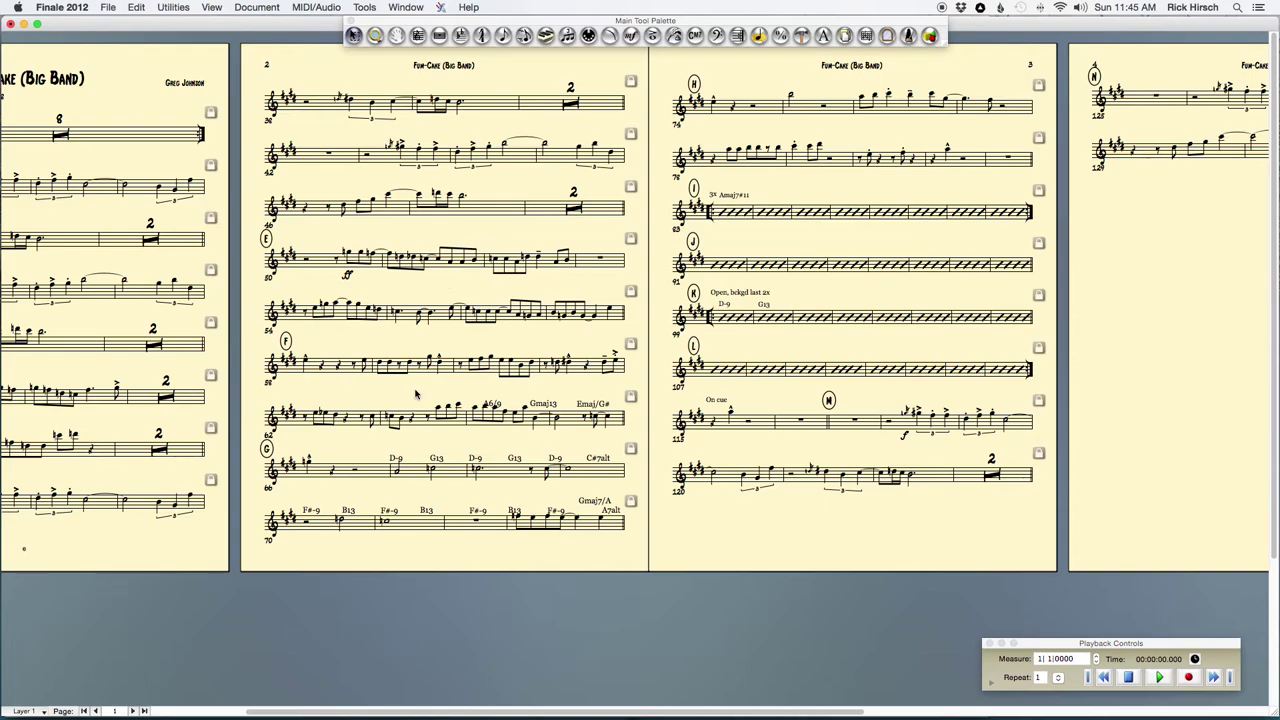
pyautogui.click(398, 518)
pyautogui.click(402, 528)
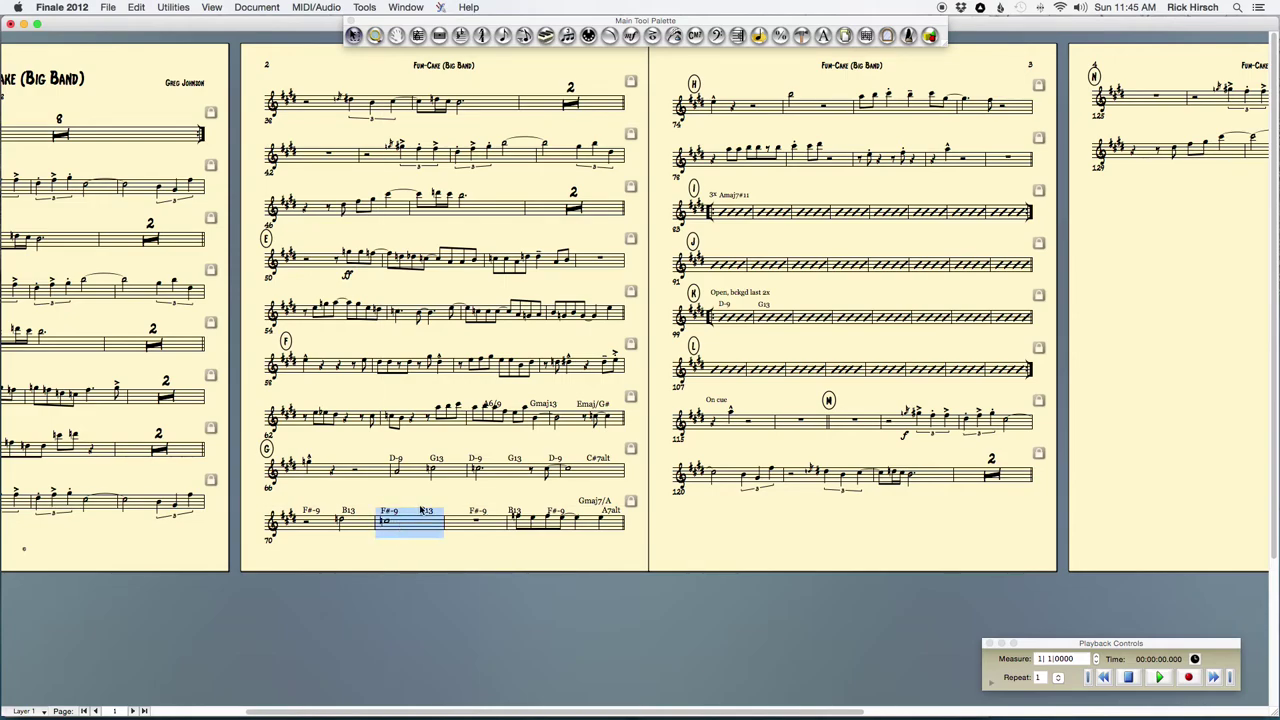
pyautogui.press('BackSpace')
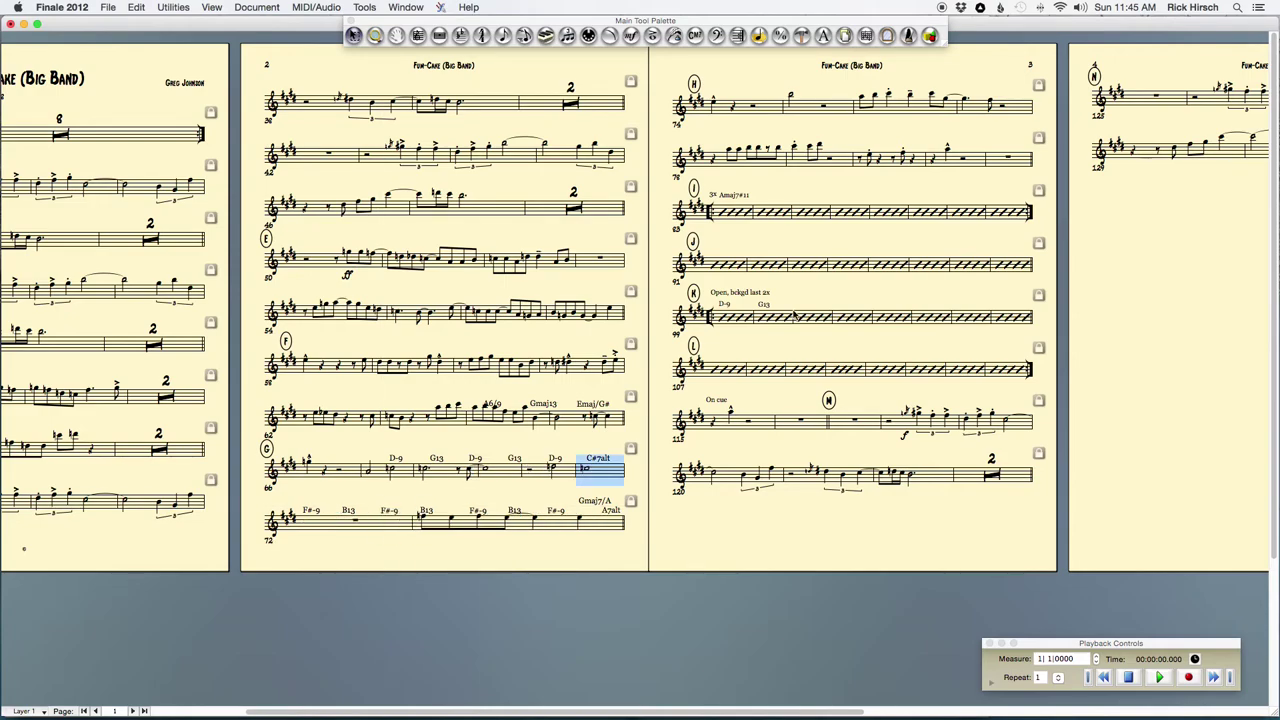
# Move page 3's opening H measures onto page 2, and the first measures at 66 and 72 up a system.
pyautogui.click(838, 104)
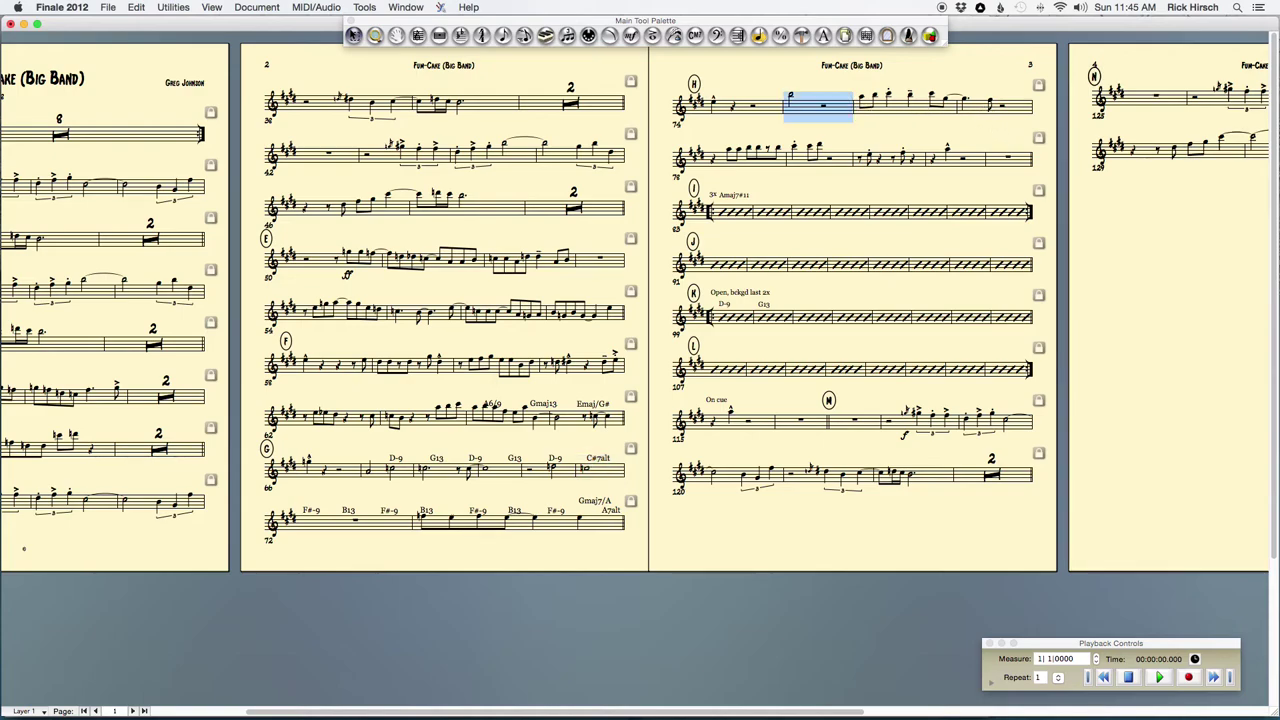
pyautogui.press('Up')
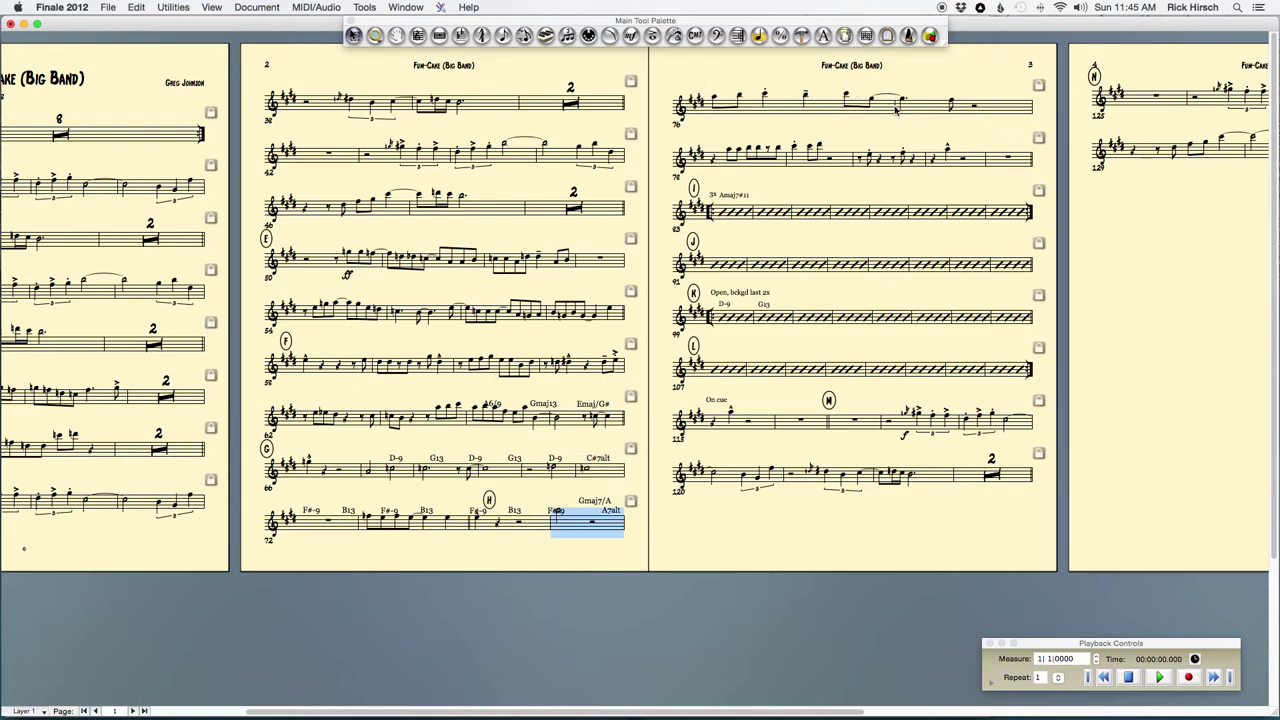
pyautogui.click(912, 112)
pyautogui.press('Up')
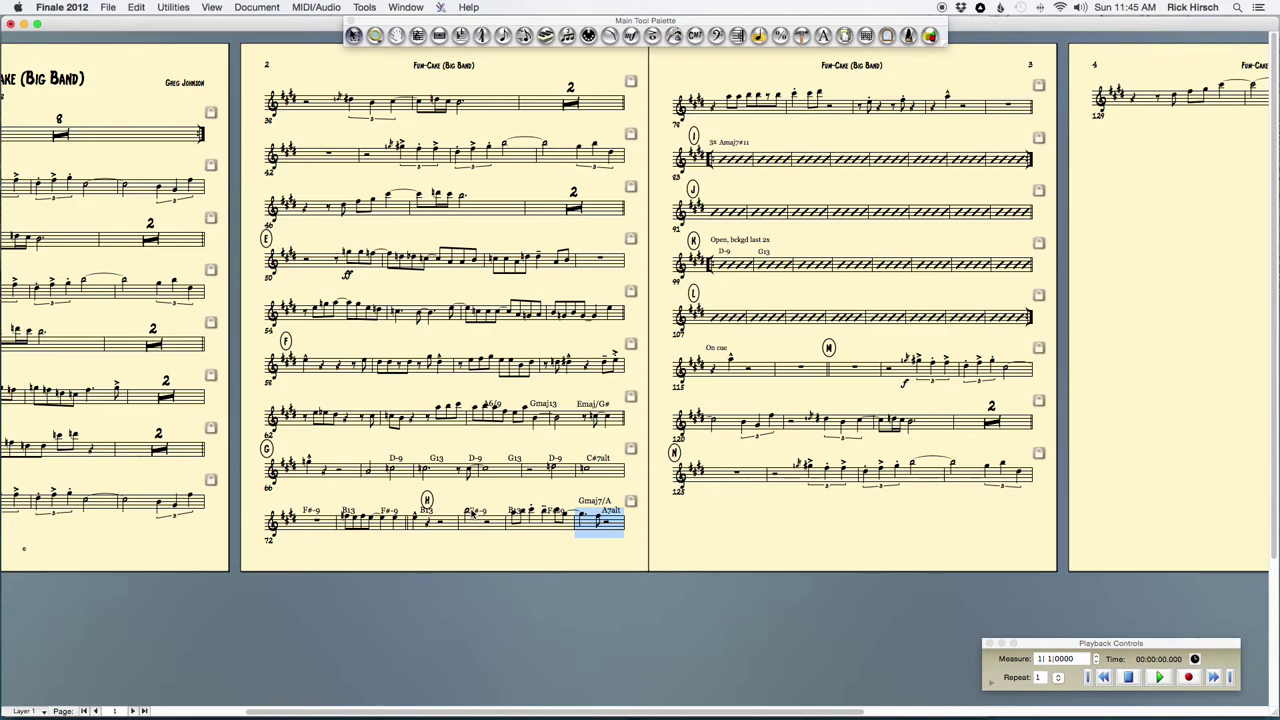
pyautogui.click(349, 473)
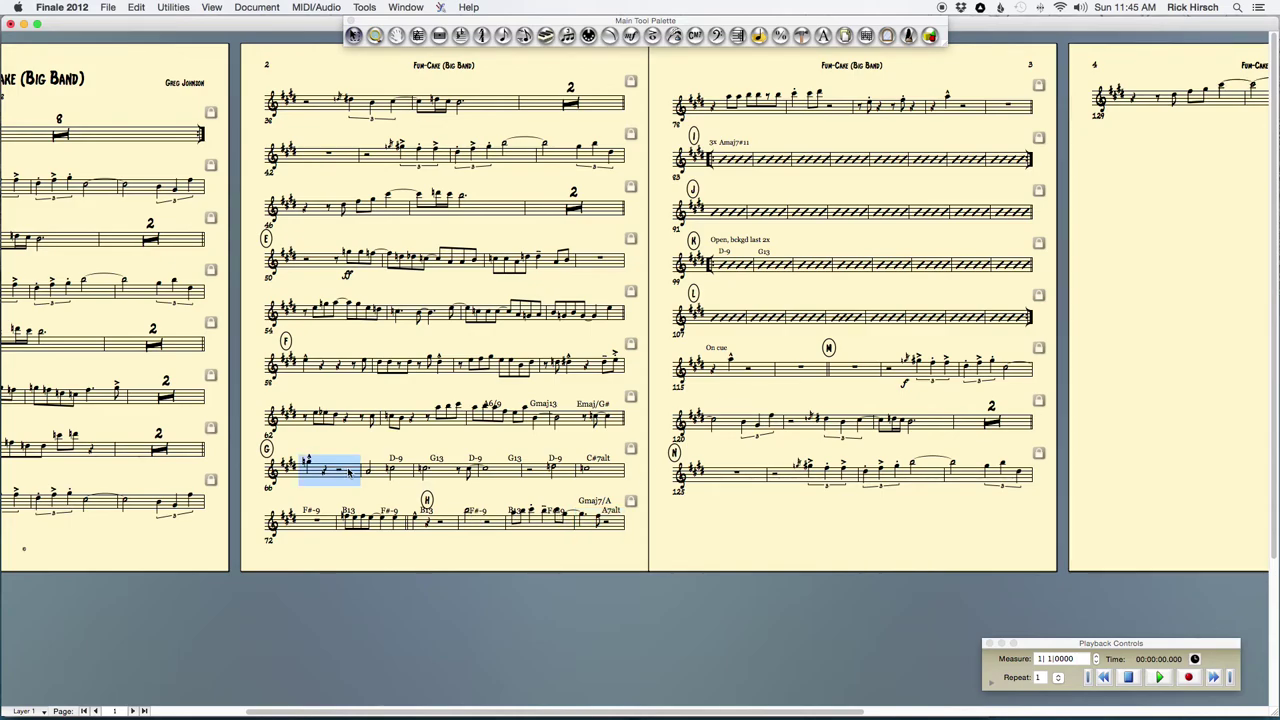
pyautogui.press('Up')
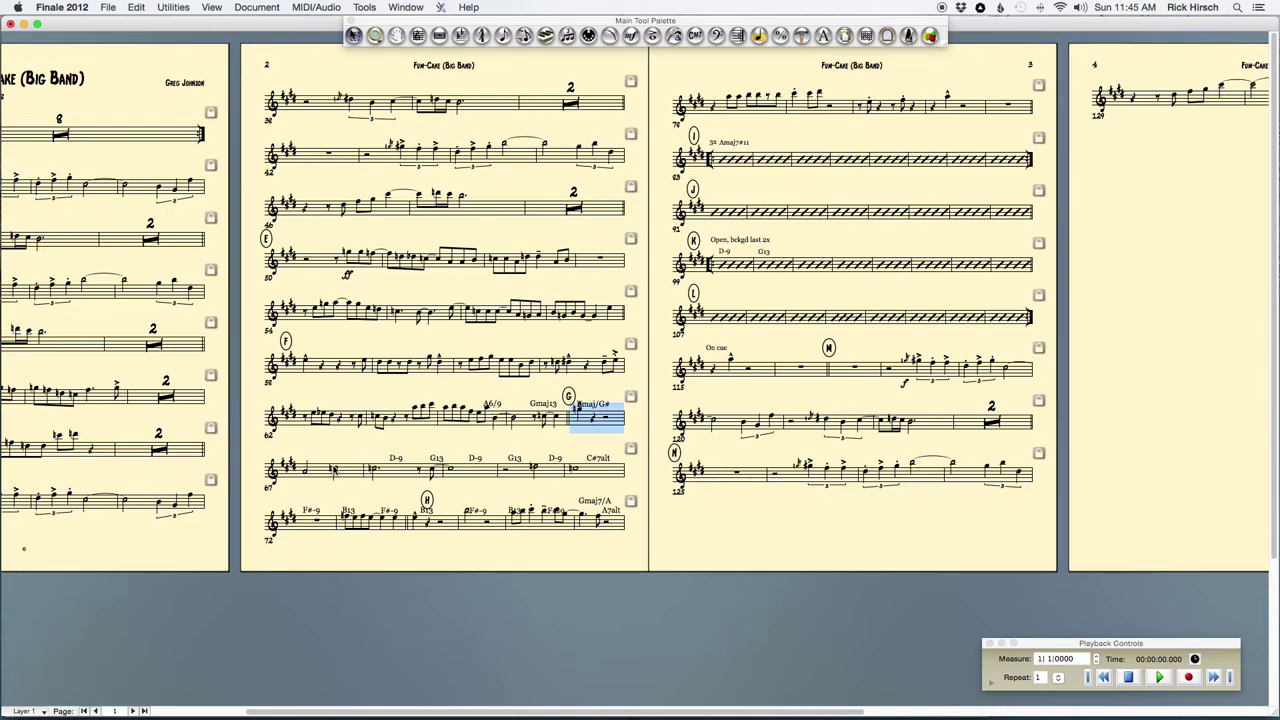
pyautogui.click(330, 530)
pyautogui.press('Up')
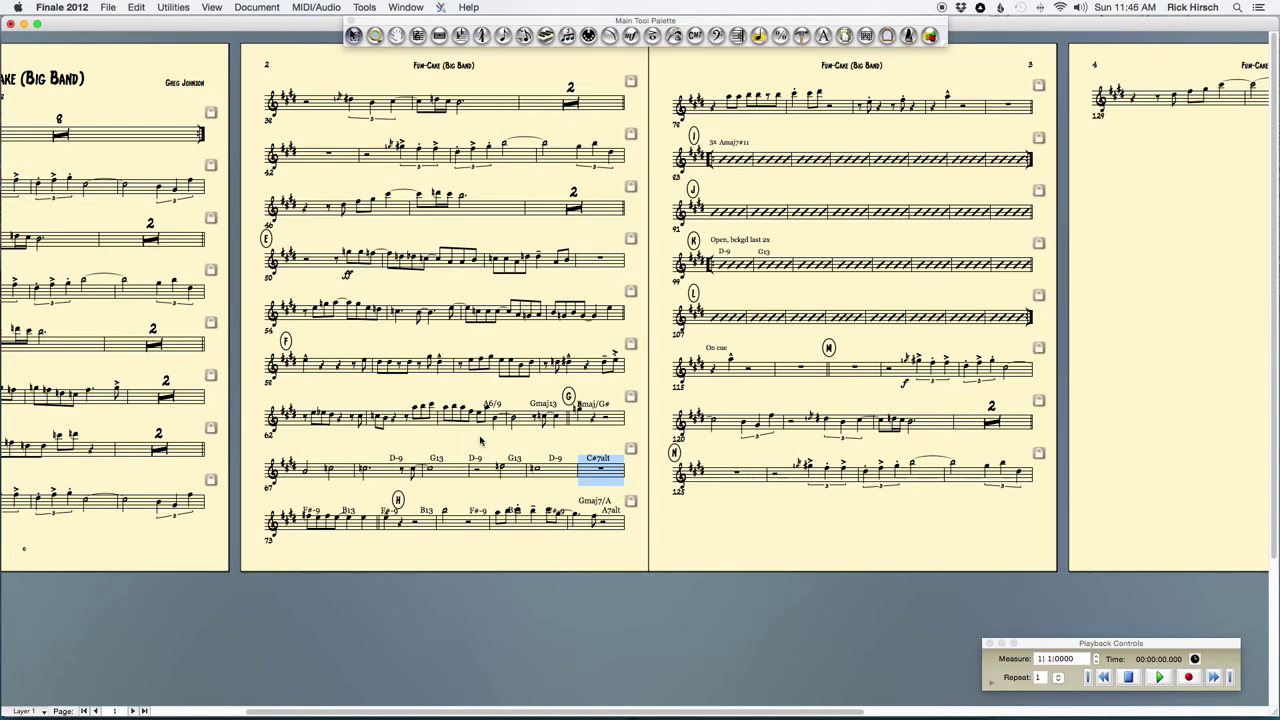
pyautogui.hscroll(-4, 644, 460)
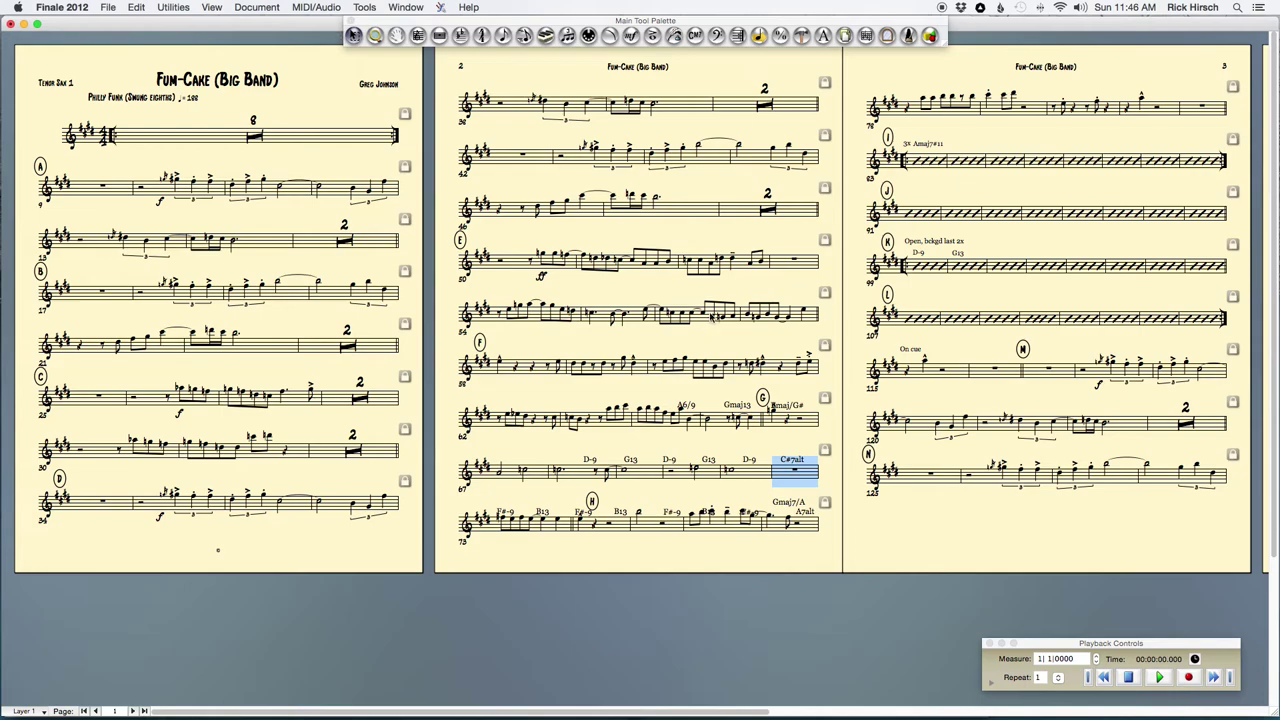
pyautogui.hscroll(10, 842, 357)
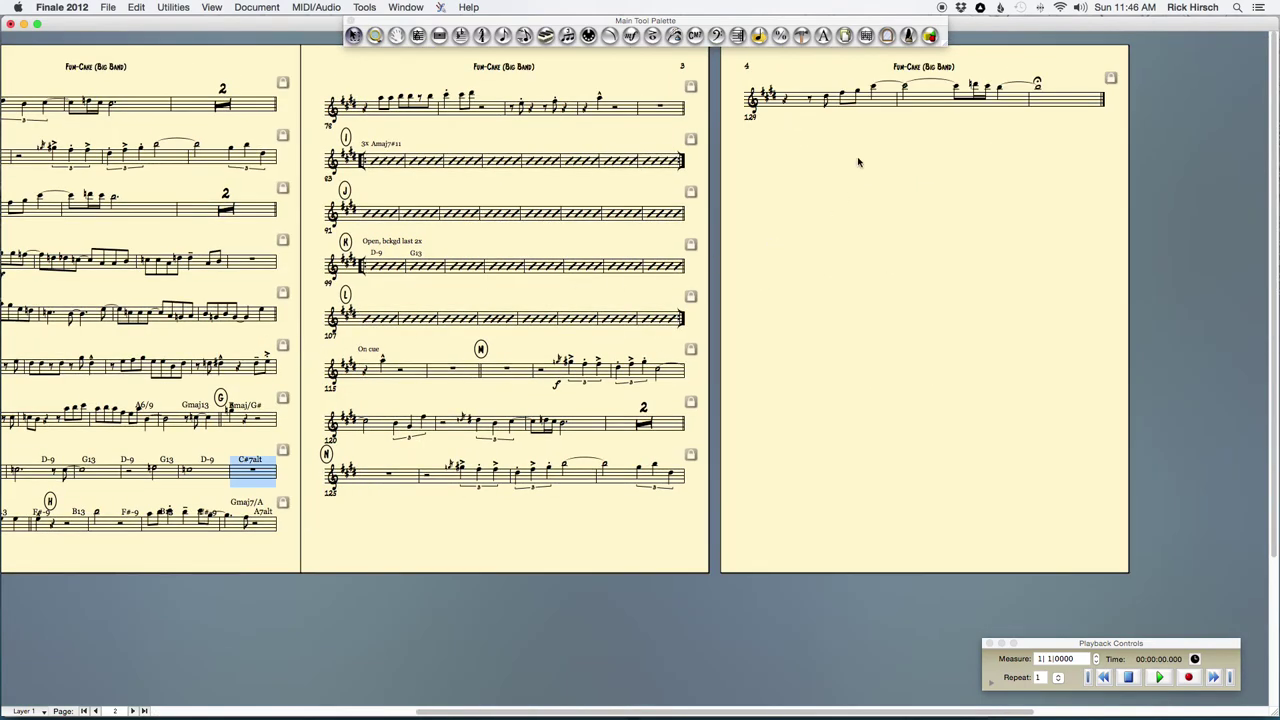
# In Page Layout, compare the system margin values of systems 9, 10, 11 and 13.
pyautogui.click(865, 35)
pyautogui.click(816, 96)
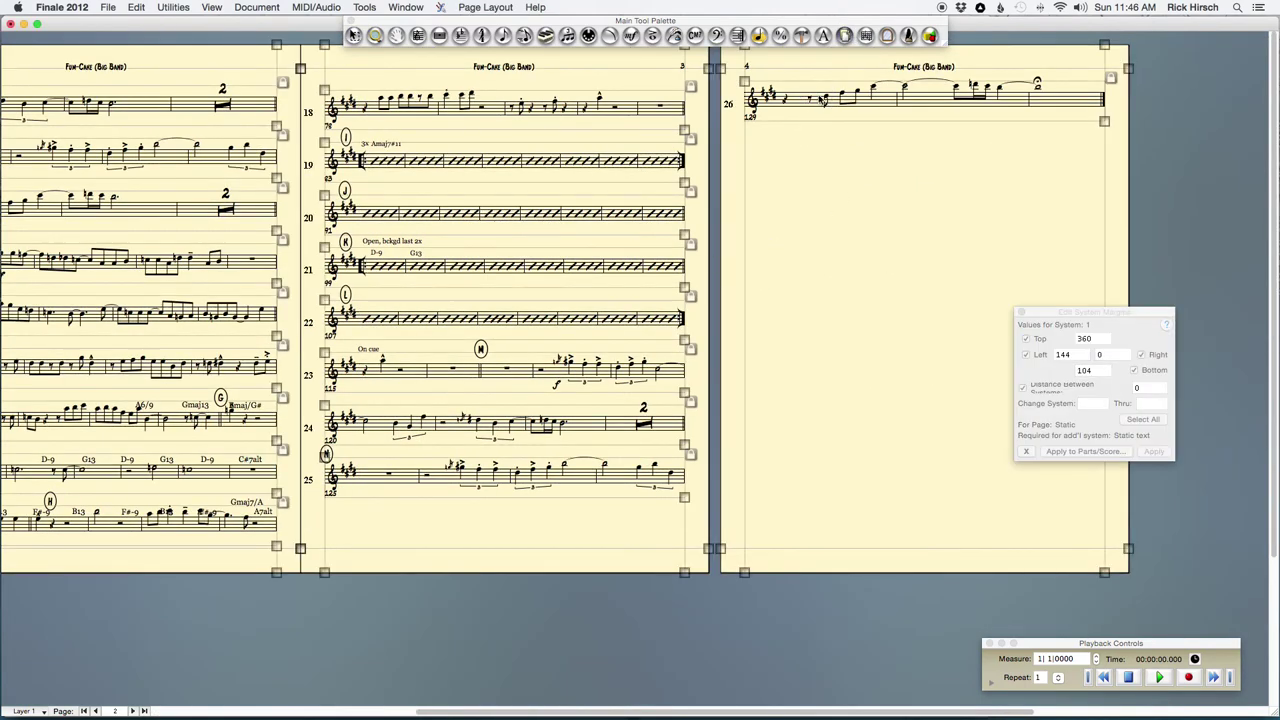
pyautogui.click(452, 88)
pyautogui.click(215, 148)
pyautogui.click(415, 122)
pyautogui.moveTo(1104, 314); pyautogui.dragTo(908, 276)
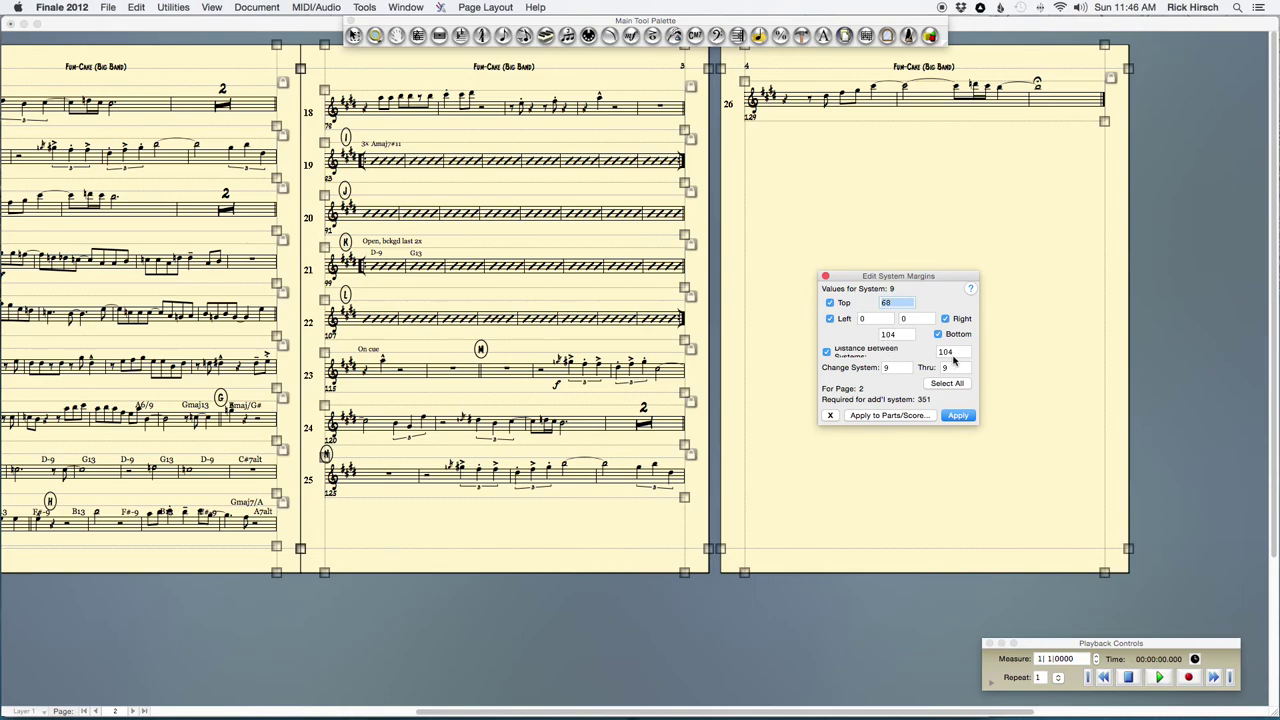
pyautogui.click(216, 112)
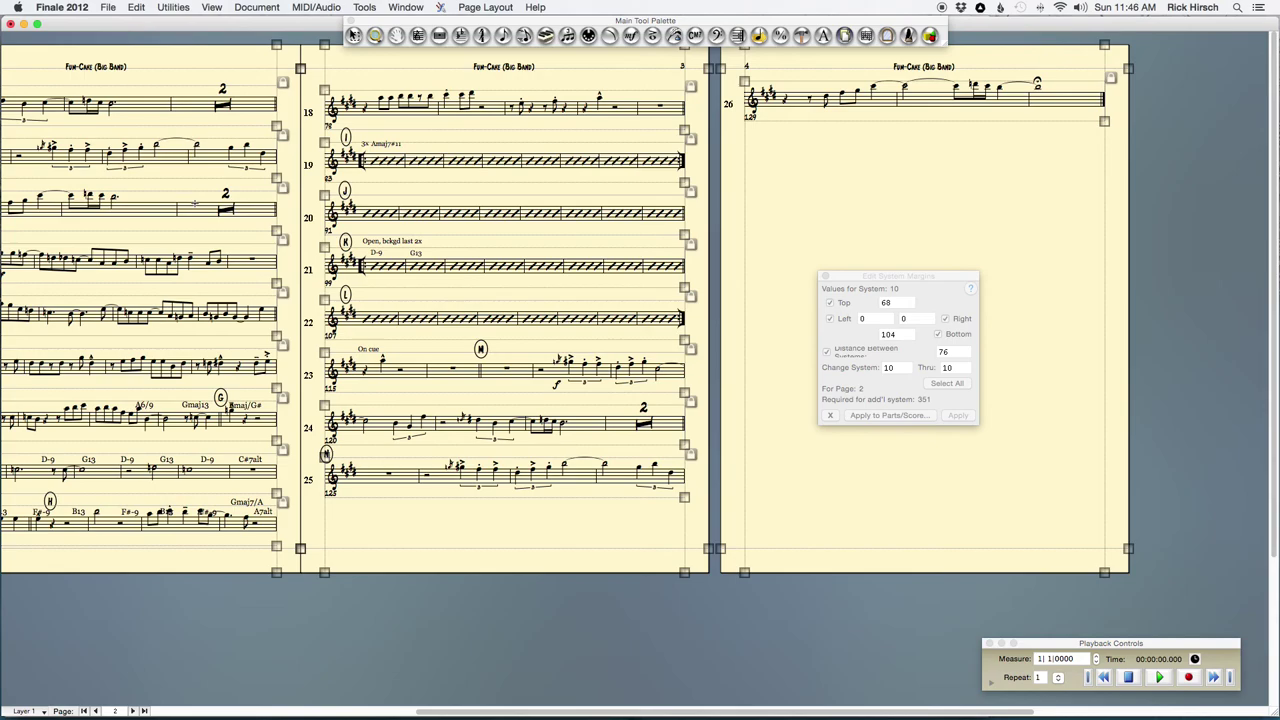
pyautogui.click(140, 152)
pyautogui.click(199, 322)
pyautogui.click(233, 120)
# Set system 18's distance between systems to 104 and return to the Selection tool.
pyautogui.click(324, 90)
pyautogui.click(865, 360)
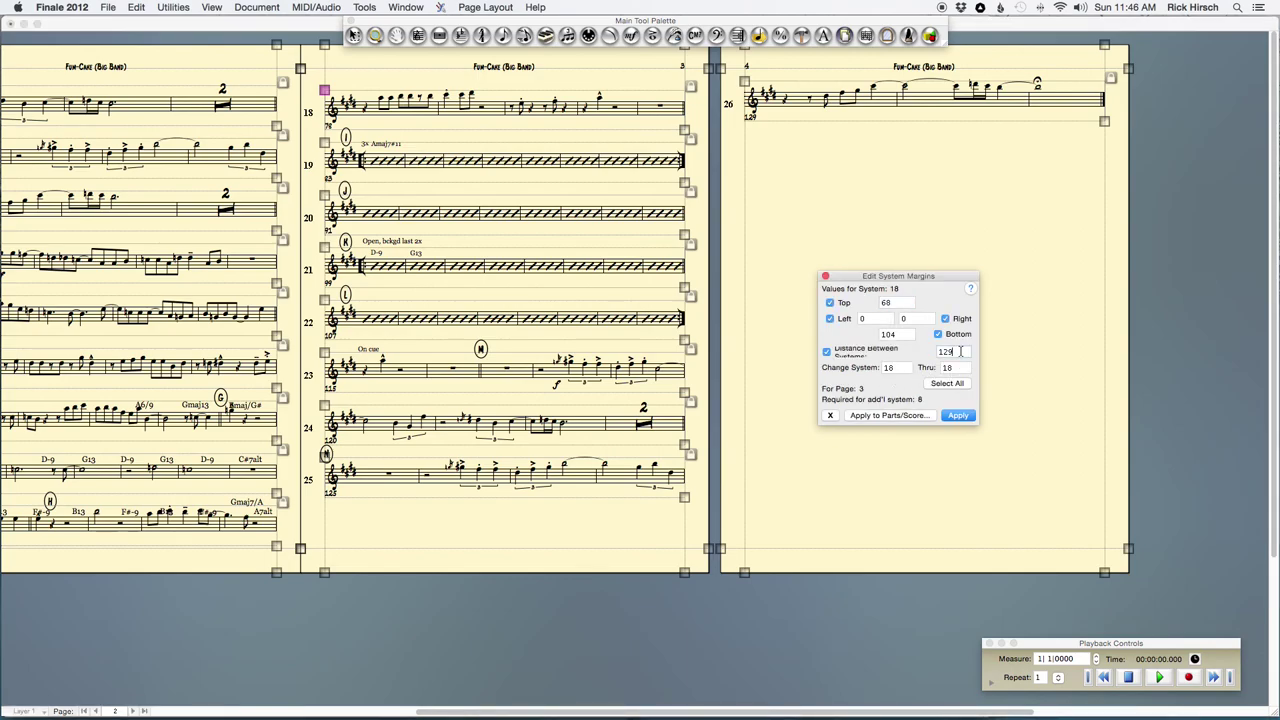
pyautogui.write('104')
pyautogui.press('Return')
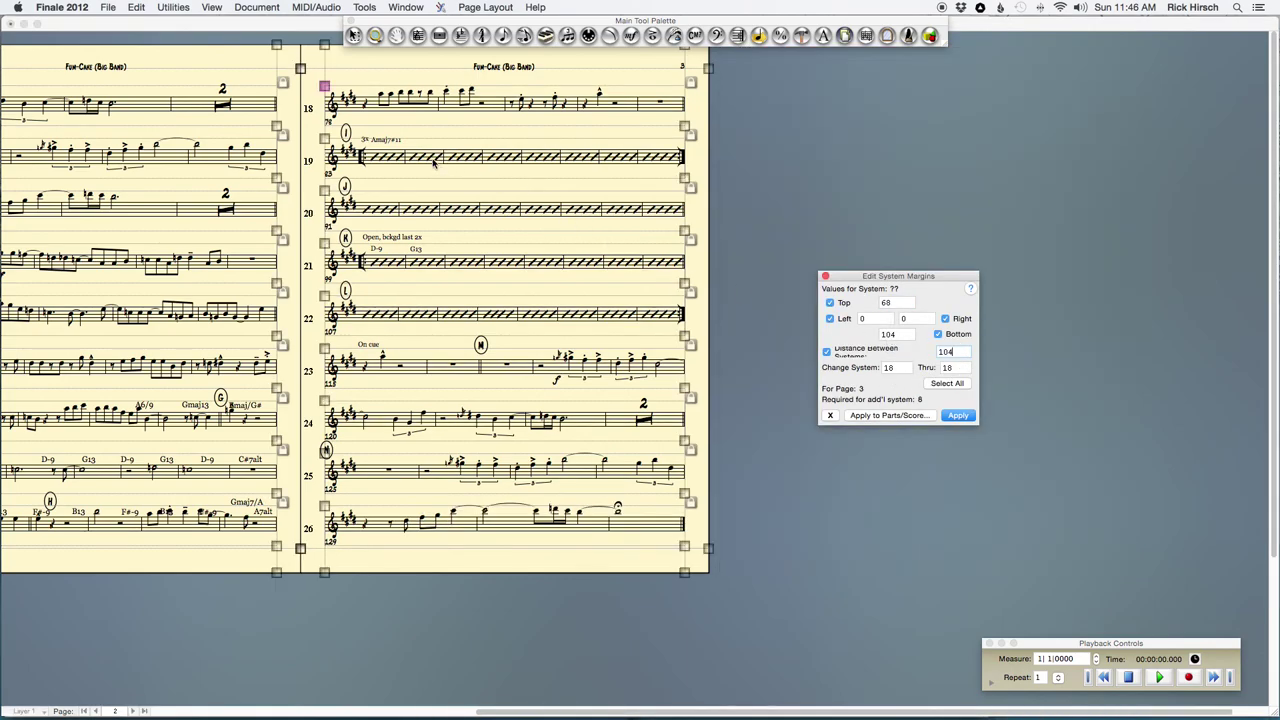
pyautogui.click(353, 36)
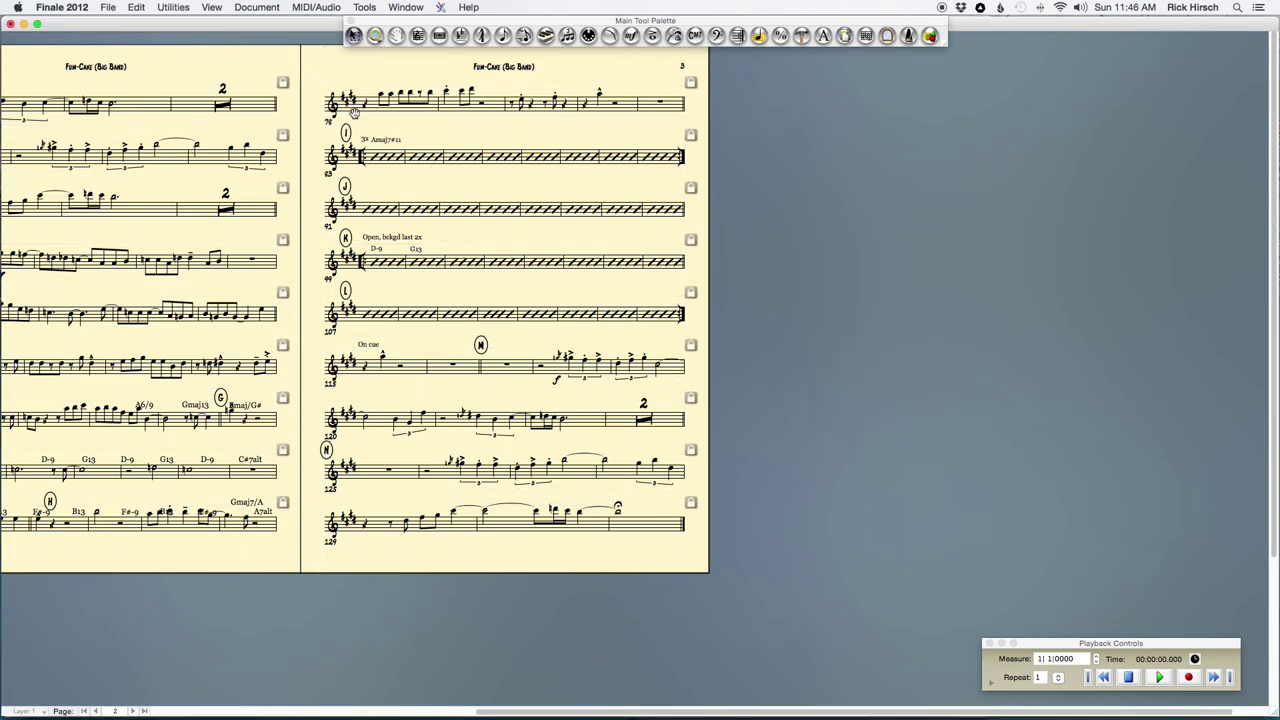
pyautogui.moveTo(354, 114); pyautogui.dragTo(896, 232)
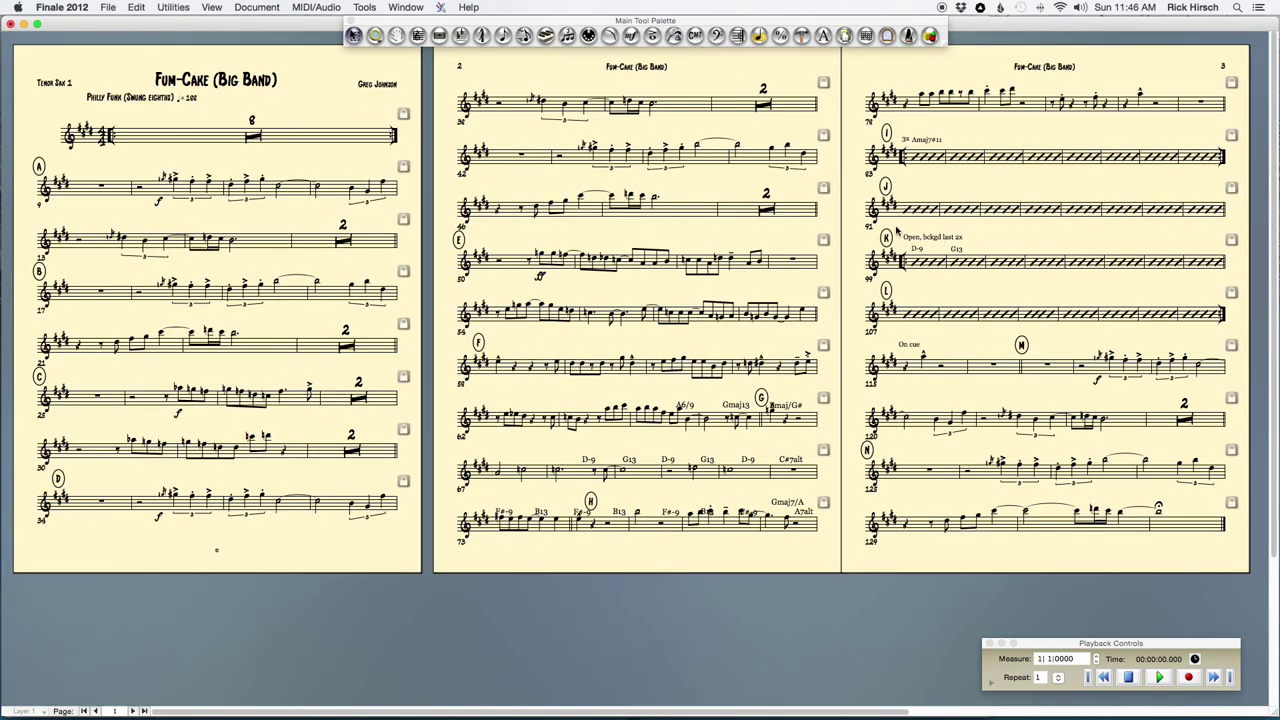
pyautogui.click(355, 38)
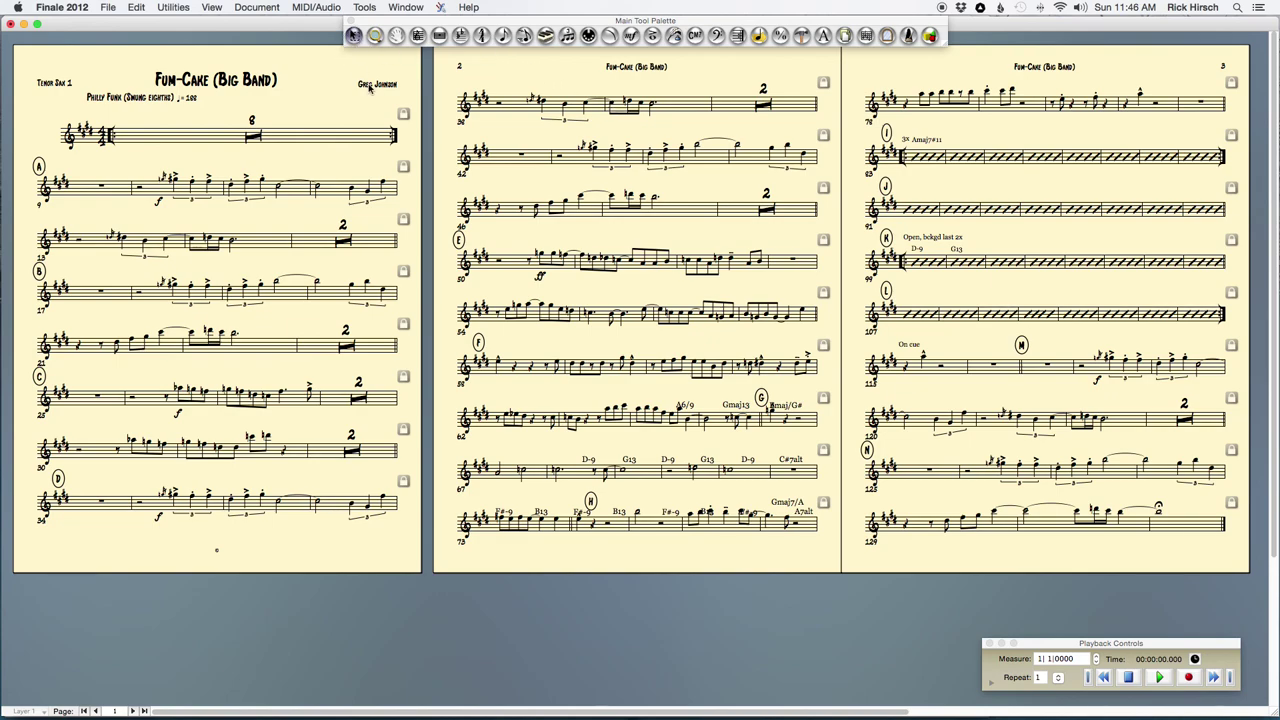